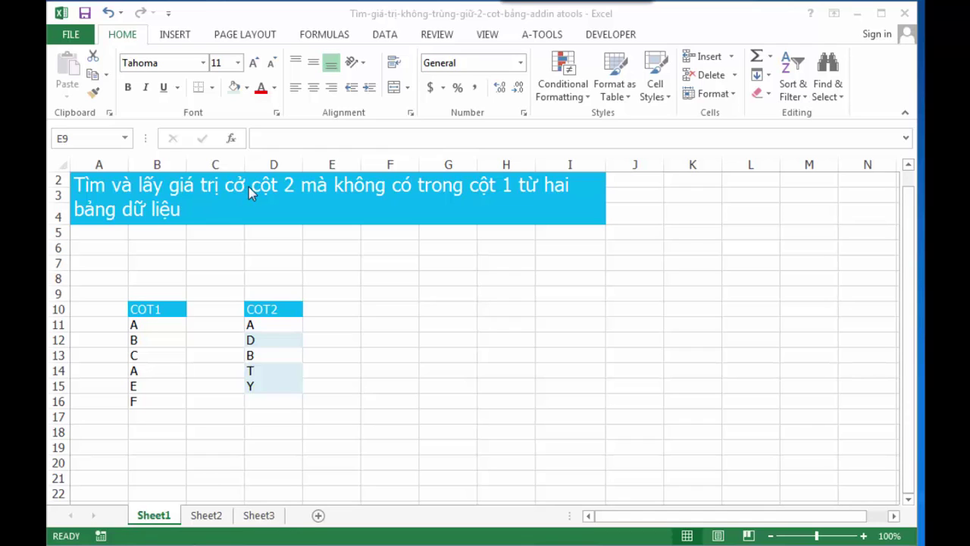
- Review the COT1 list in B10:B16 and the COT2 values B, T and Y
click(177, 279)
click(163, 280)
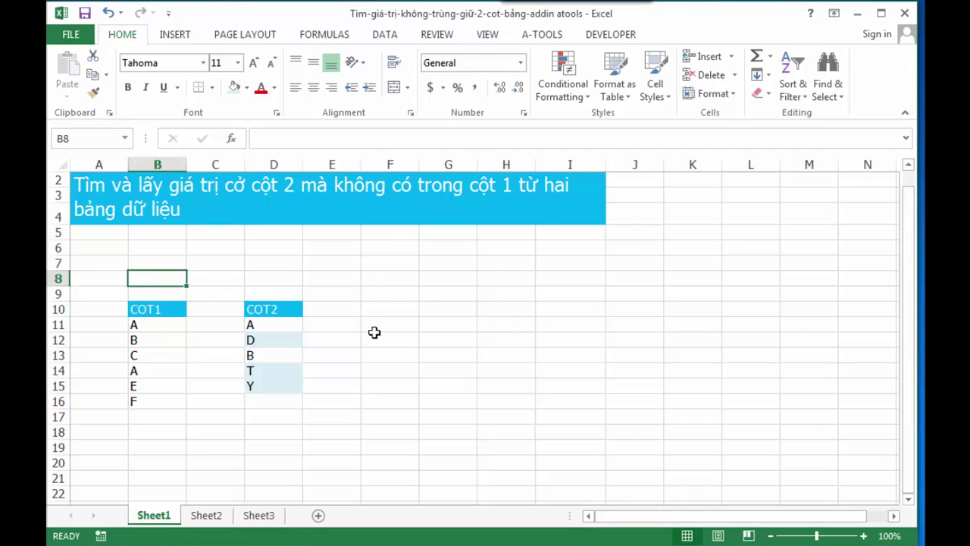
click(447, 340)
drag(162, 311, 157, 402)
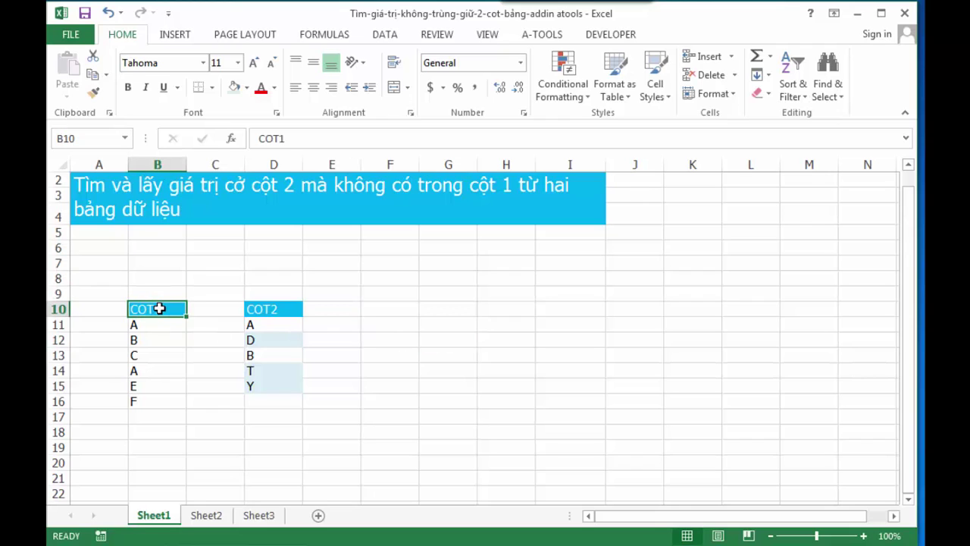
click(152, 311)
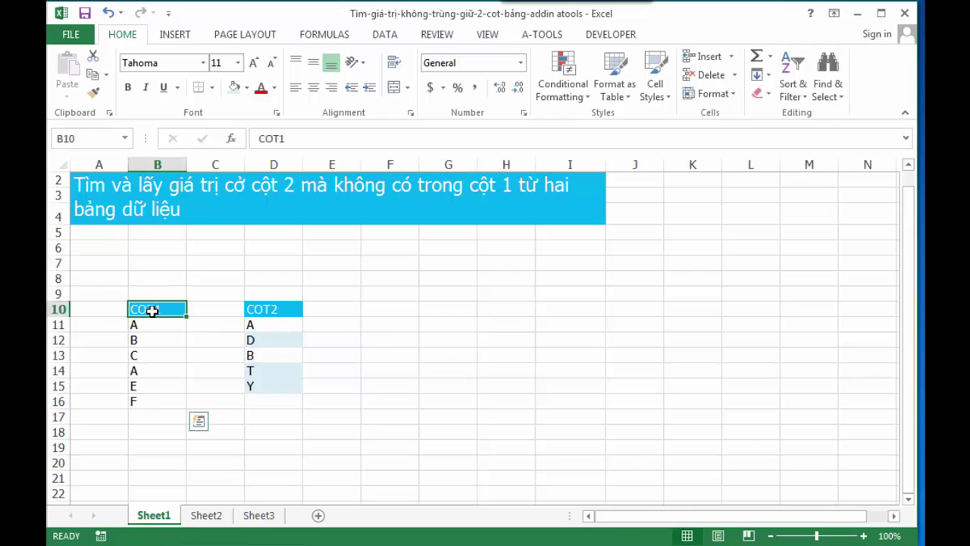
drag(138, 324, 144, 399)
click(375, 324)
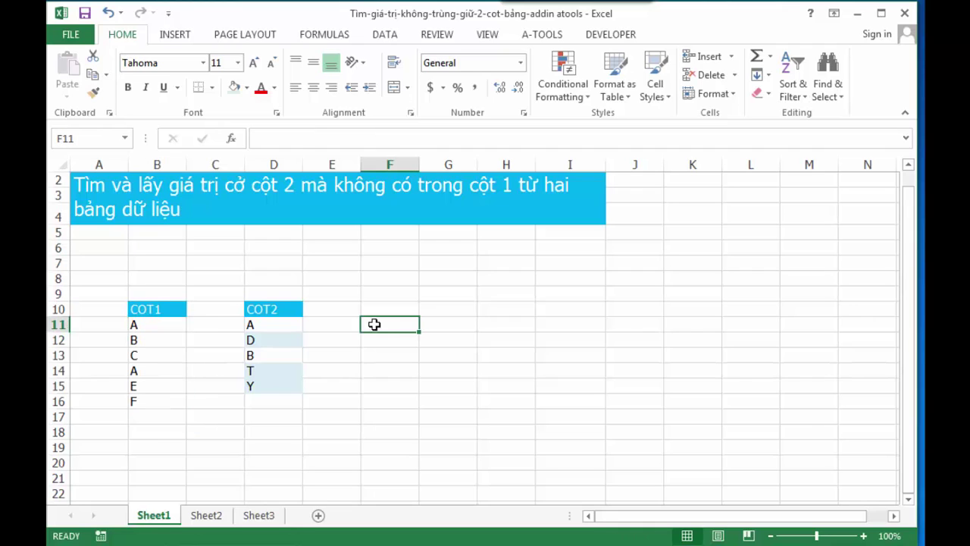
drag(276, 308, 272, 371)
click(271, 326)
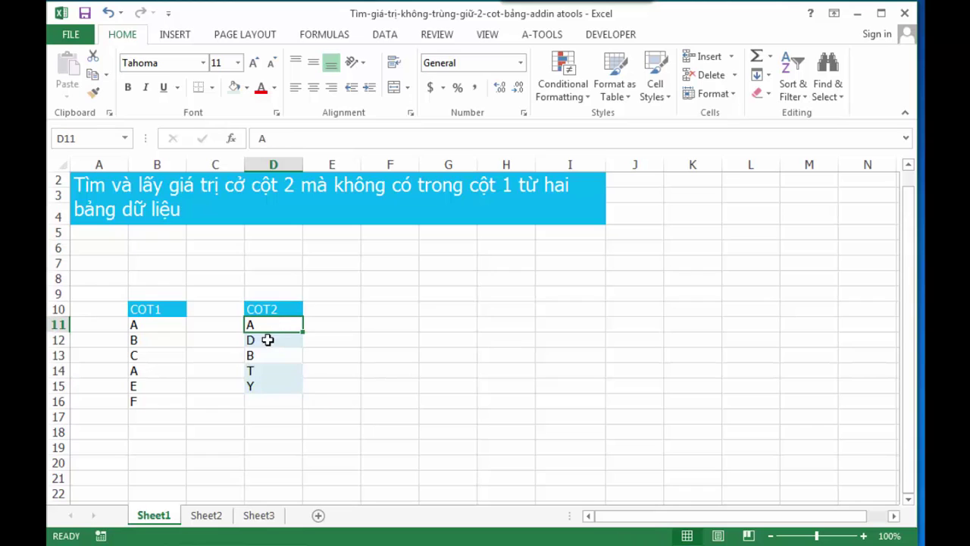
click(266, 353)
click(262, 372)
click(260, 386)
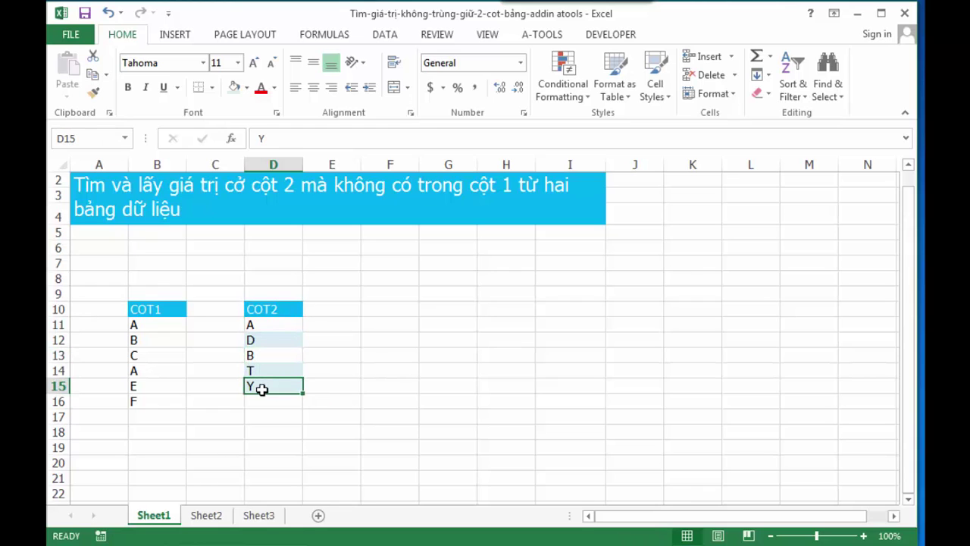
- Read through the title banner text, leaving it unchanged
click(139, 205)
double_click(139, 204)
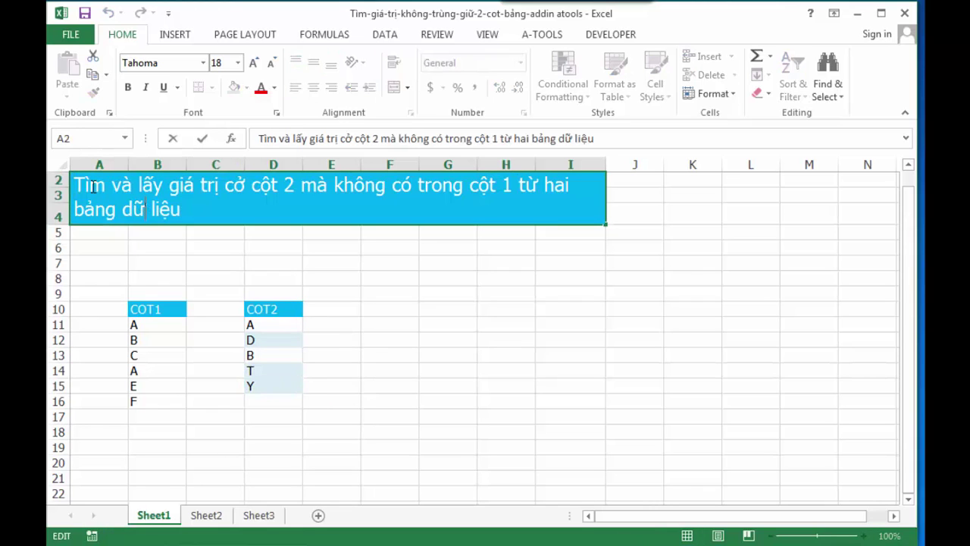
drag(76, 184, 284, 185)
drag(461, 185, 517, 185)
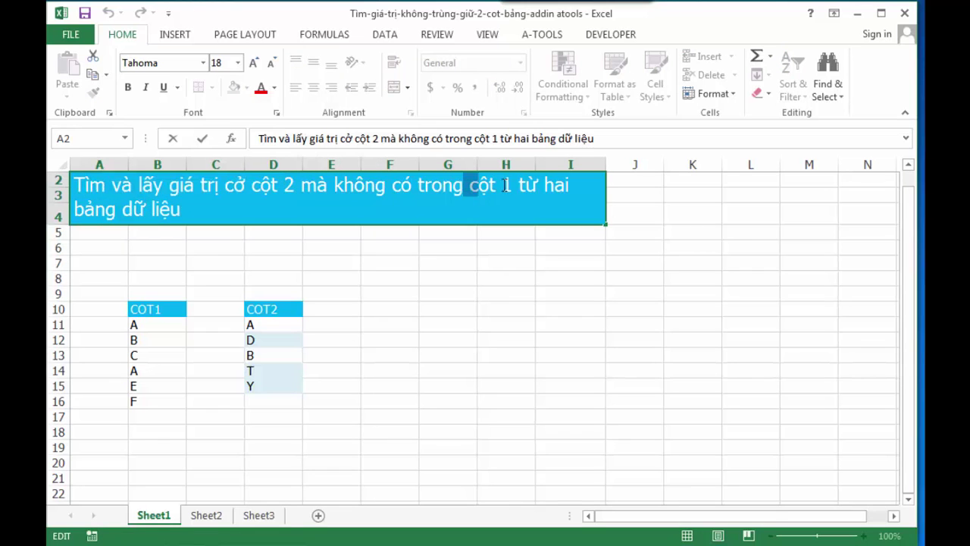
drag(180, 209, 76, 203)
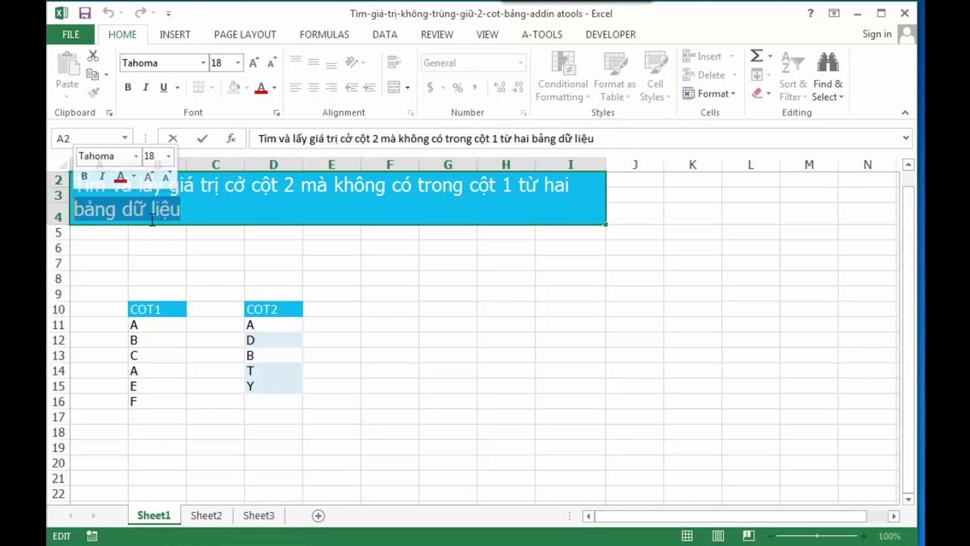
key(Escape)
- Enter sample results D, T and Y in F10:F12
click(405, 308)
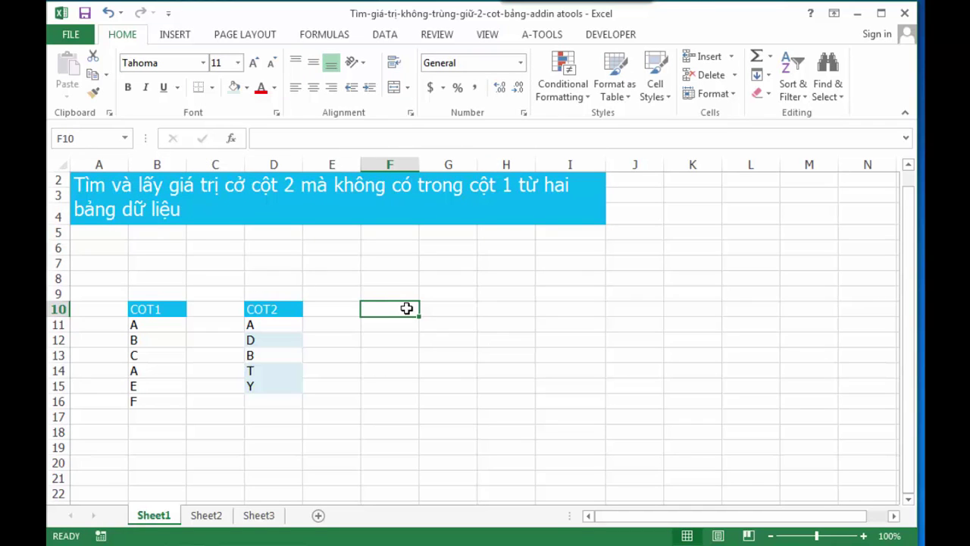
text($)
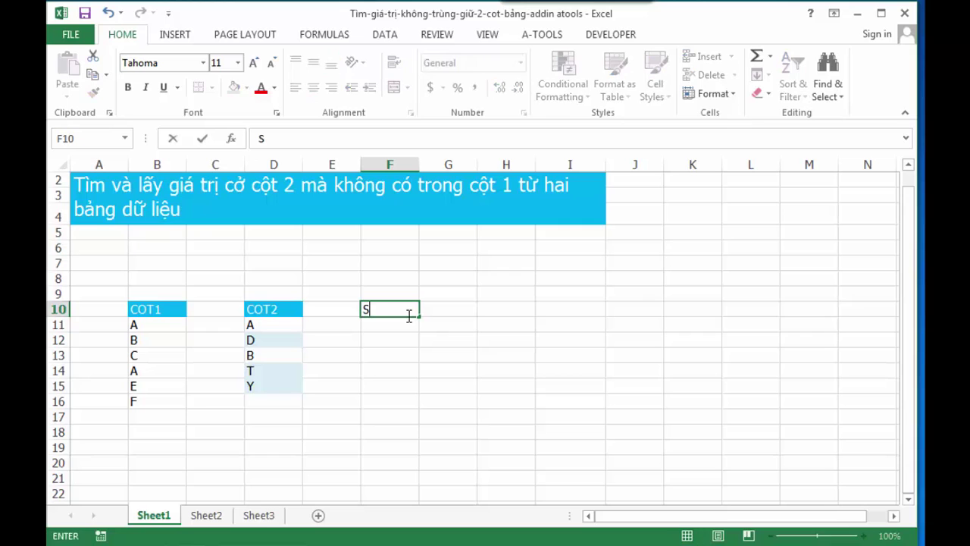
key(Escape)
text(D)
key(Return)
text(T)
key(Return)
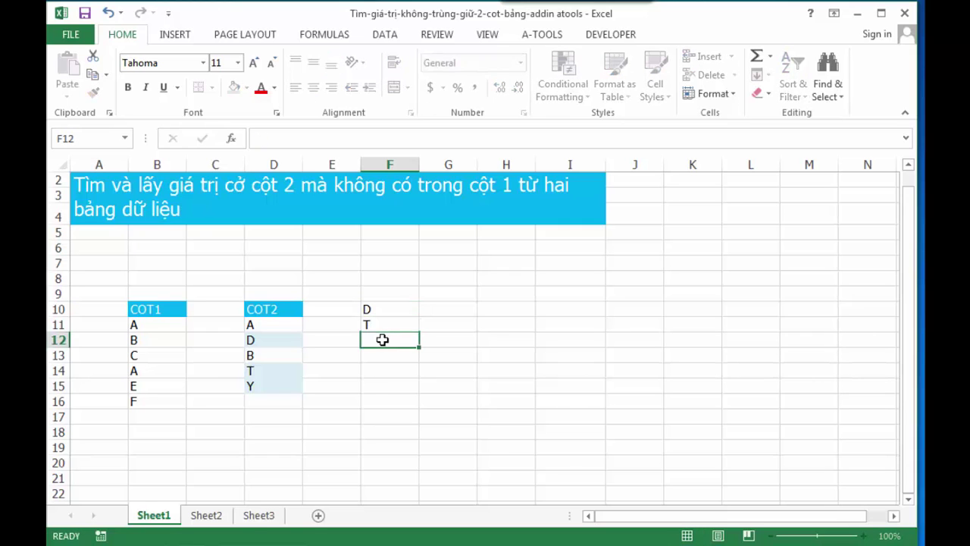
text(Y)
key(Return)
key(Return)
- Compare the sample results with COT1, then clear F10:F12
drag(385, 310, 379, 339)
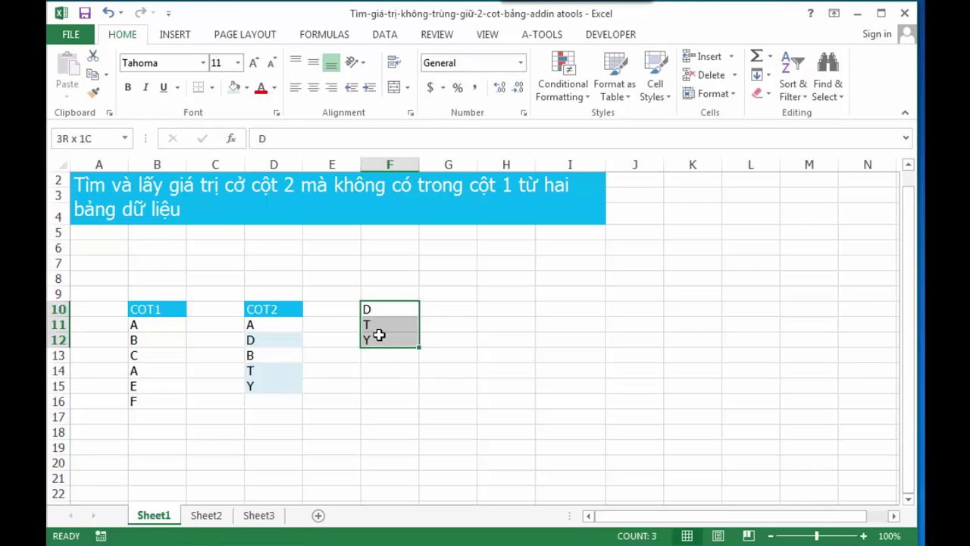
drag(147, 324, 148, 399)
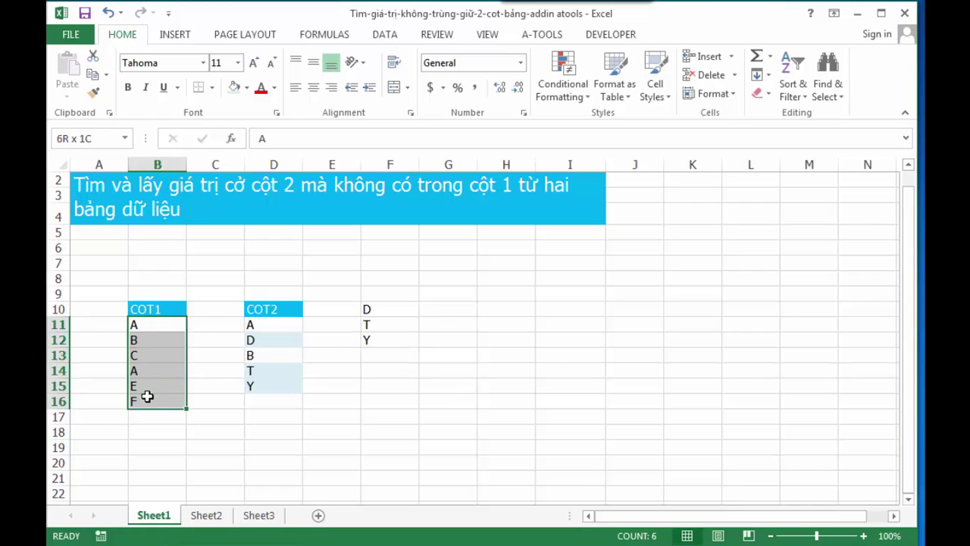
drag(368, 311, 371, 342)
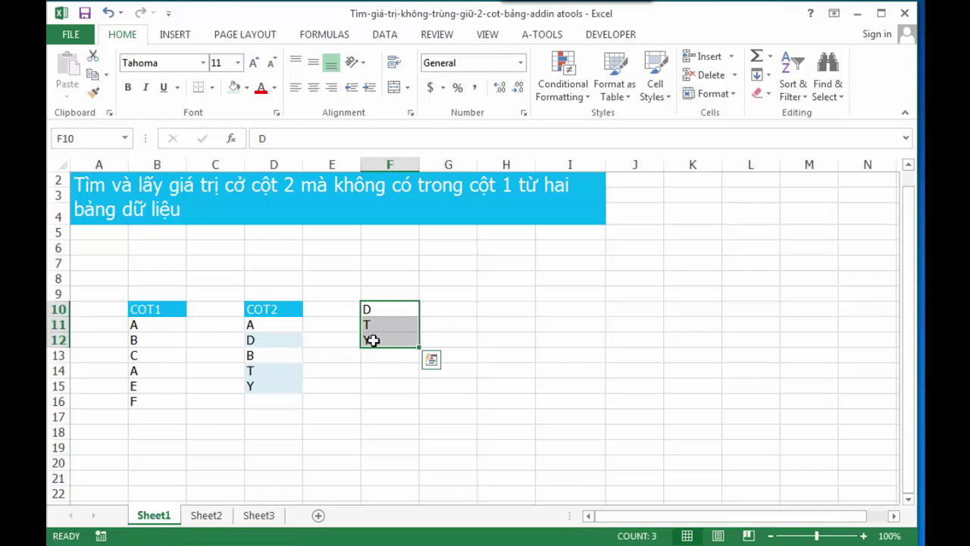
key(Delete)
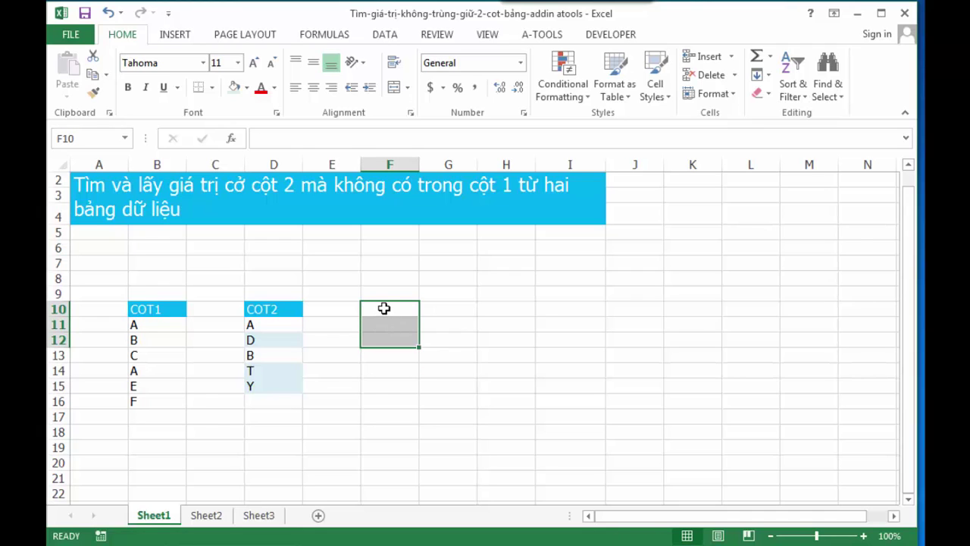
click(384, 308)
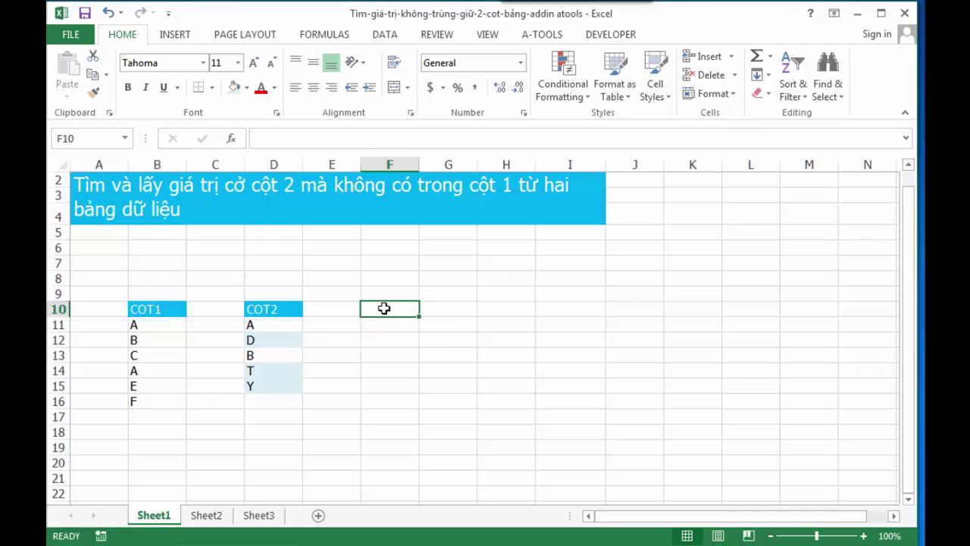
- On the A-TOOLS tab, put the note 'Hàm BS_SQL' in F8 and select F10
click(554, 38)
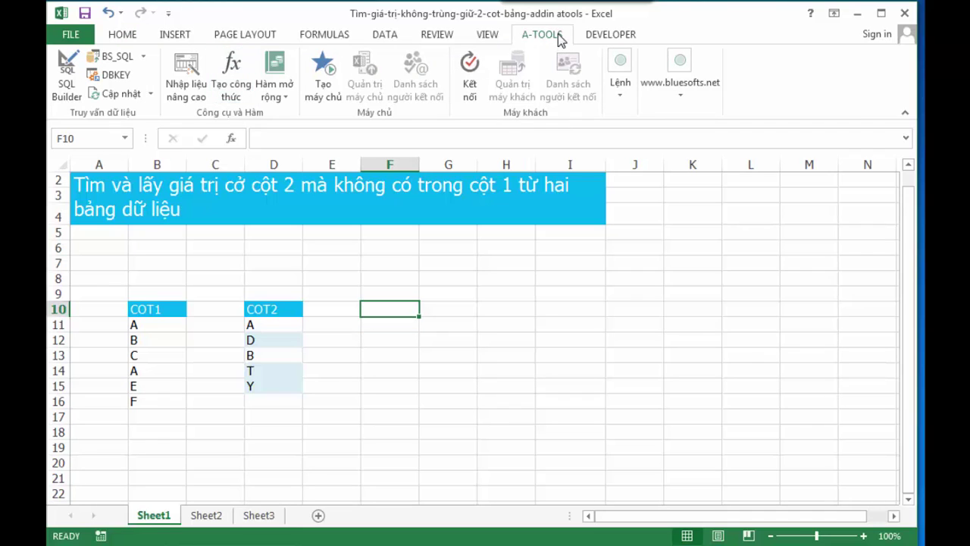
click(386, 276)
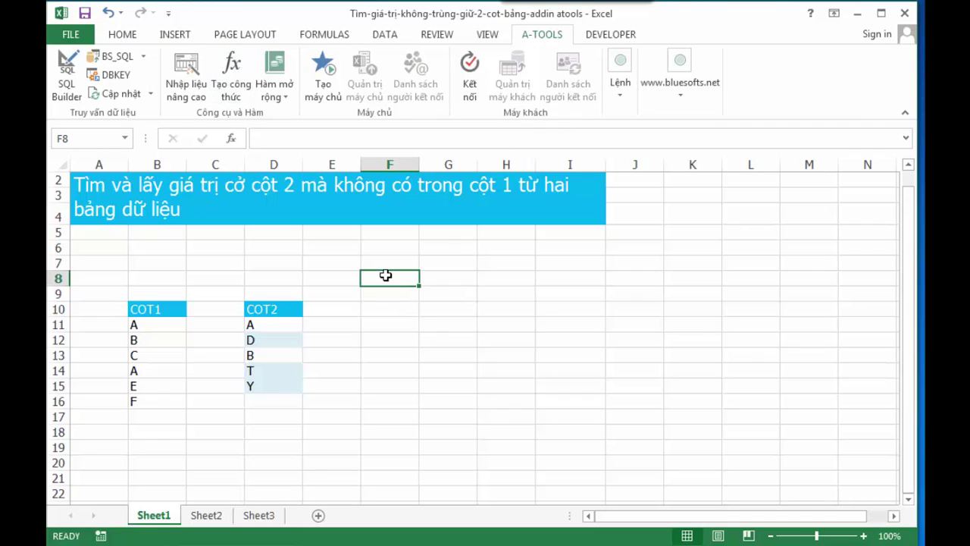
text(Hàm)
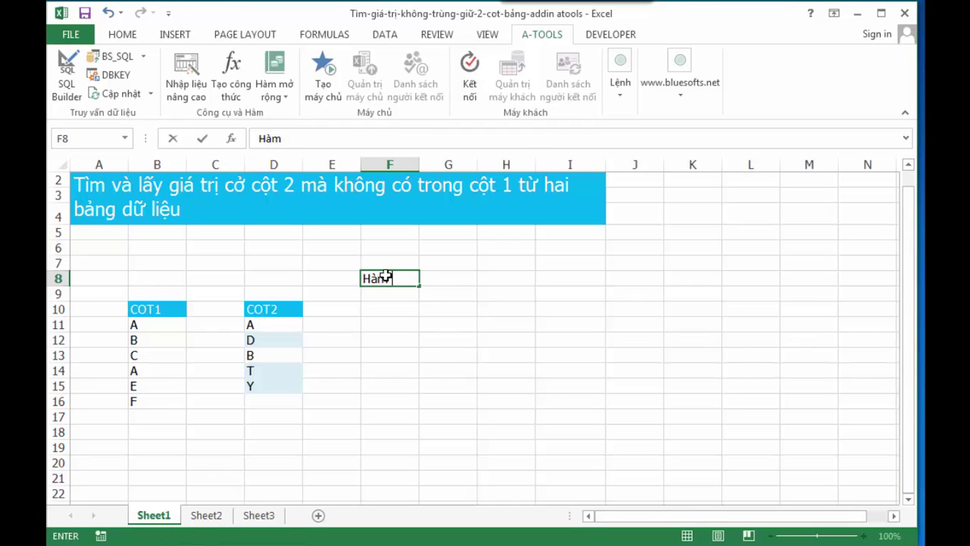
text( BS_SQL)
key(Return)
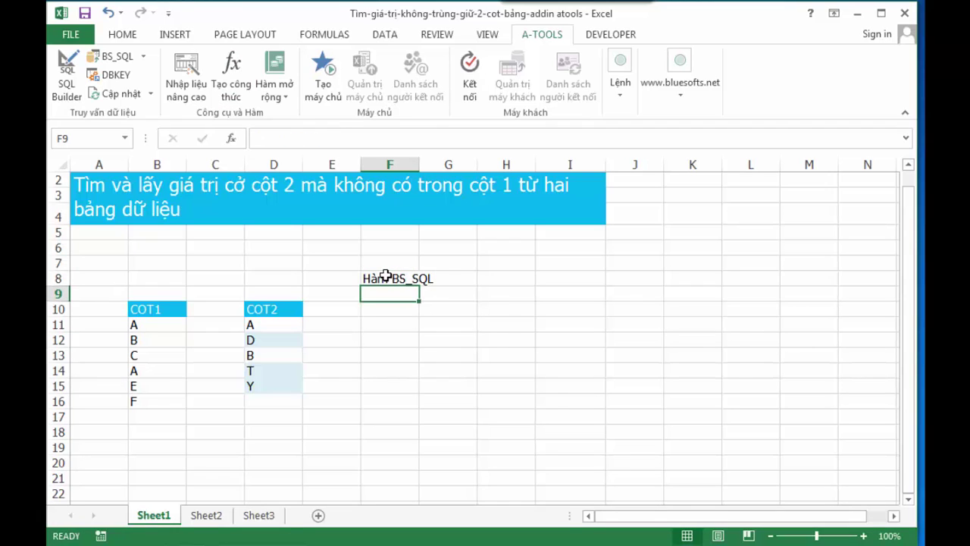
click(378, 308)
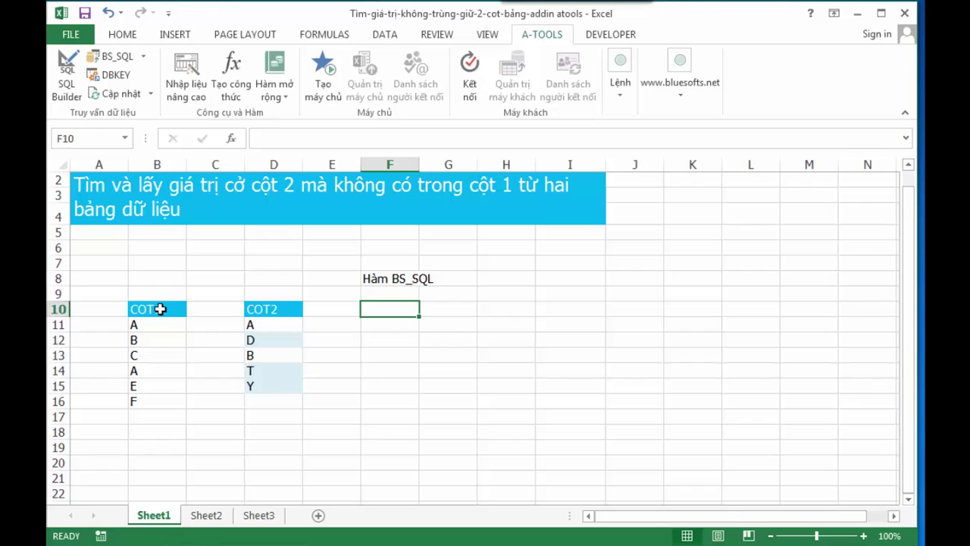
- Define the name DATA1 for the COT1 range B10:B16
drag(160, 309, 144, 402)
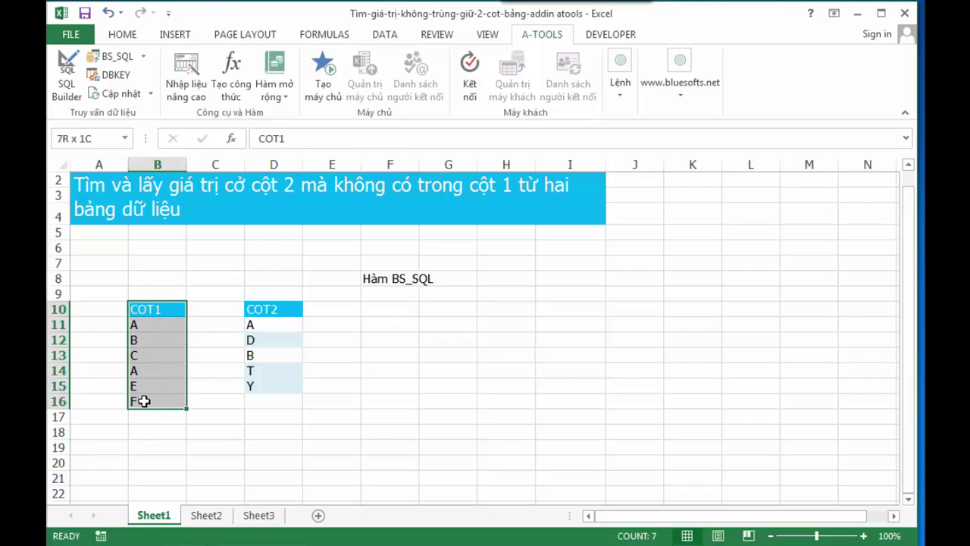
click(310, 37)
click(457, 57)
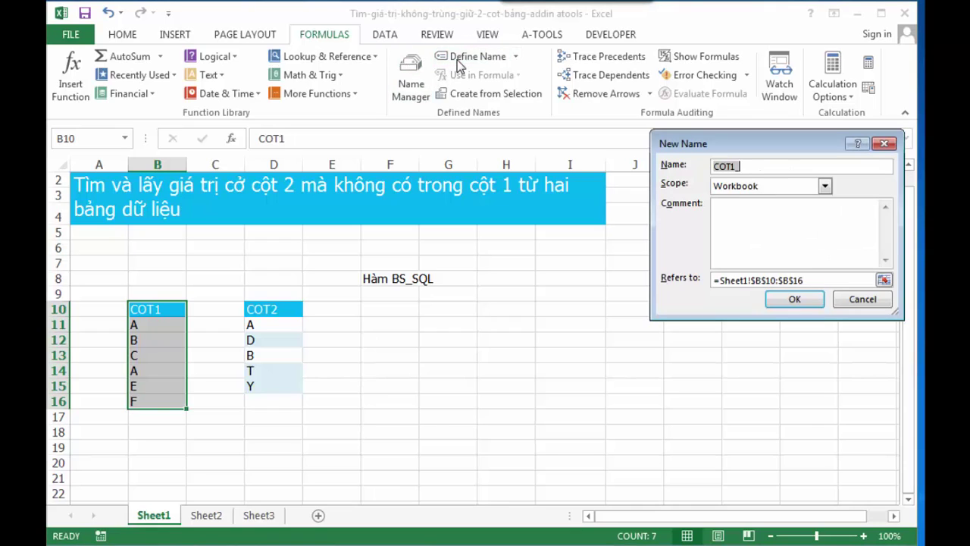
text(DAT)
text(A1)
click(788, 302)
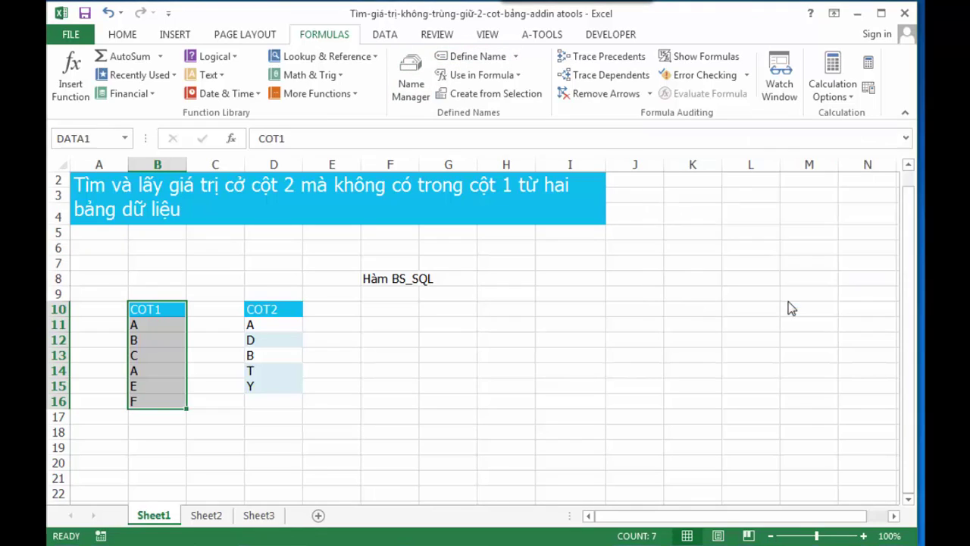
- Define the name DATA2 for the COT2 range D10:D15, then close Excel
drag(272, 309, 259, 386)
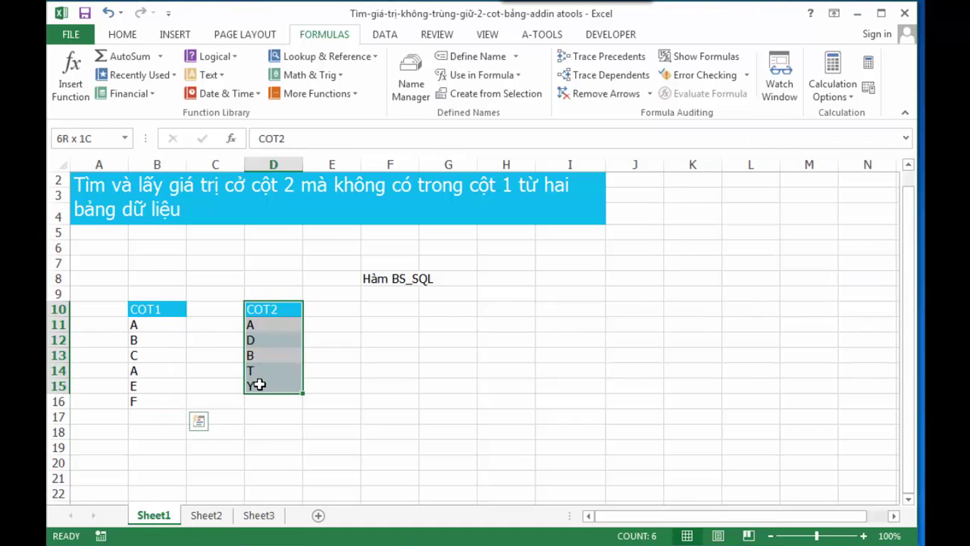
click(482, 58)
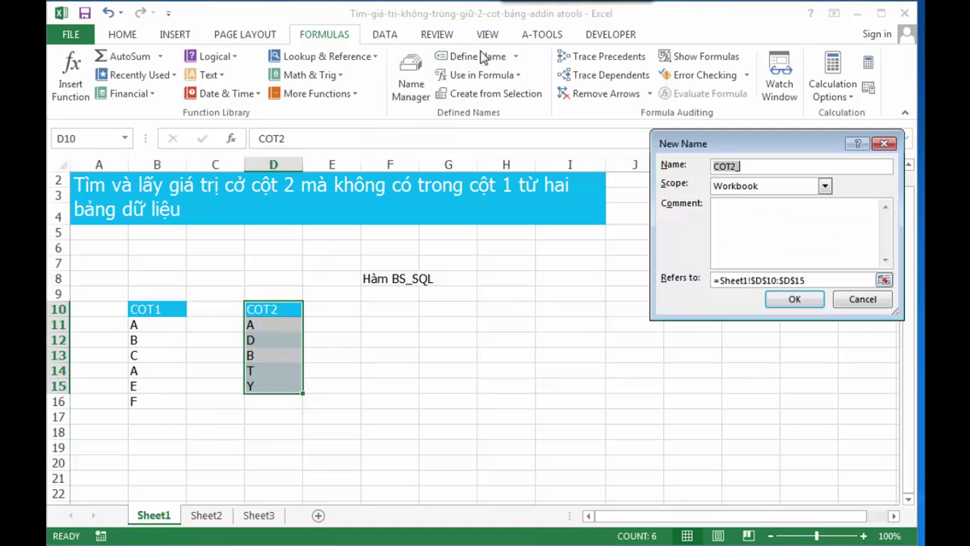
text(DATA)
text(2)
click(793, 299)
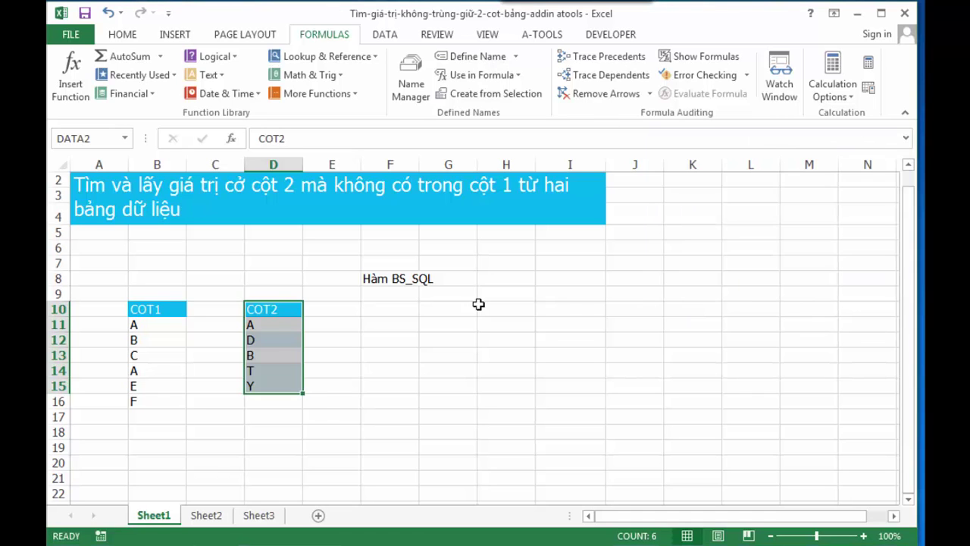
click(281, 315)
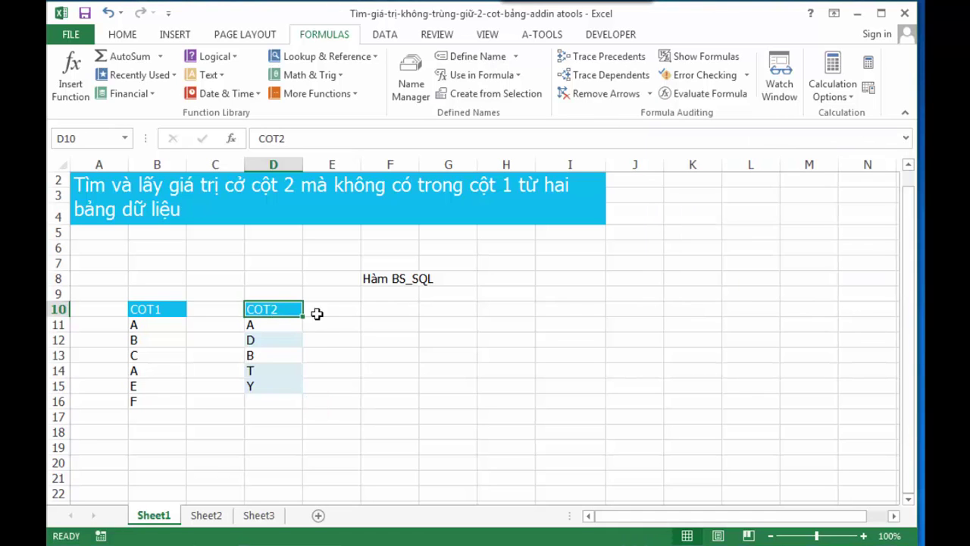
click(906, 14)
- Reopen the workbook and type =BS_SQL("SELECT COT2 FROM DATA2 WHERE COT2 NOT IN (SELECT COT1 FROM DATA1)") in F10
double_click(267, 209)
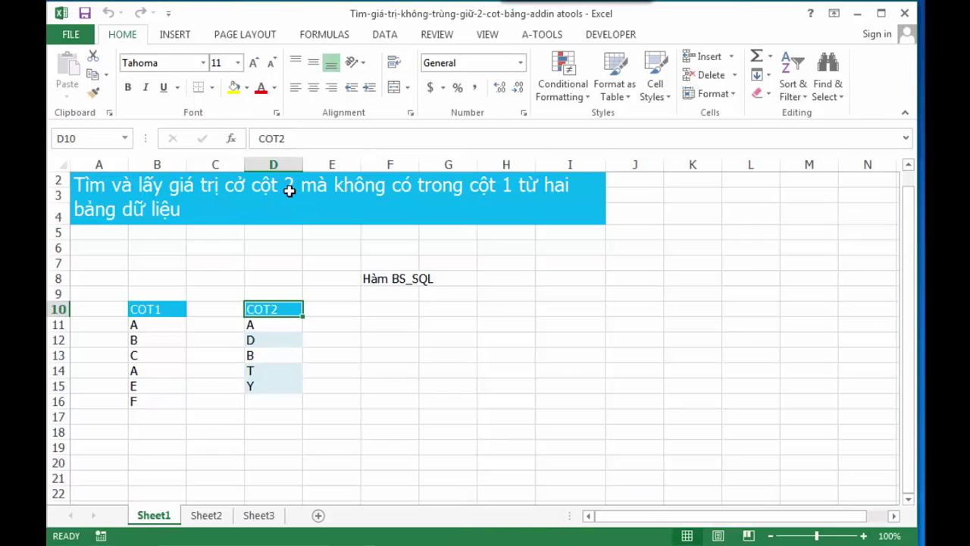
click(407, 320)
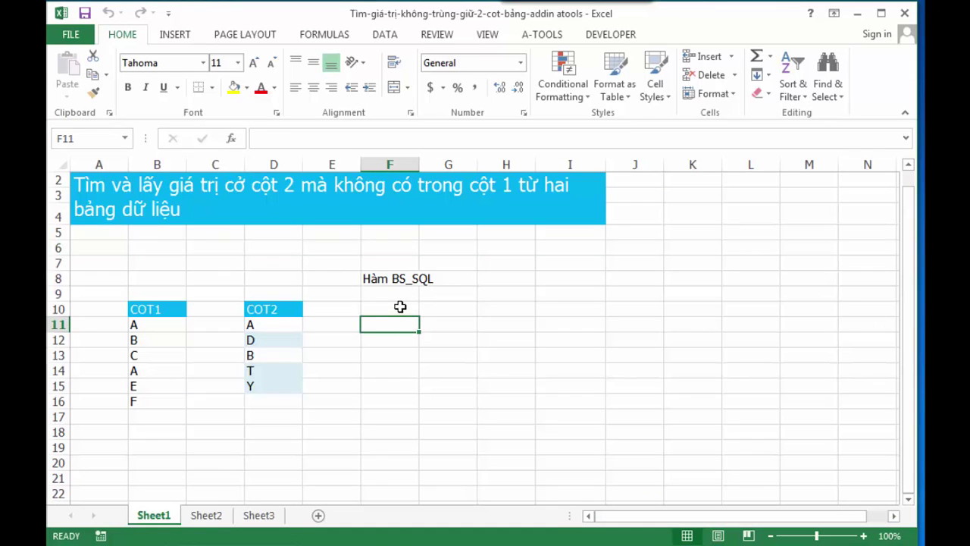
click(401, 307)
text(=)
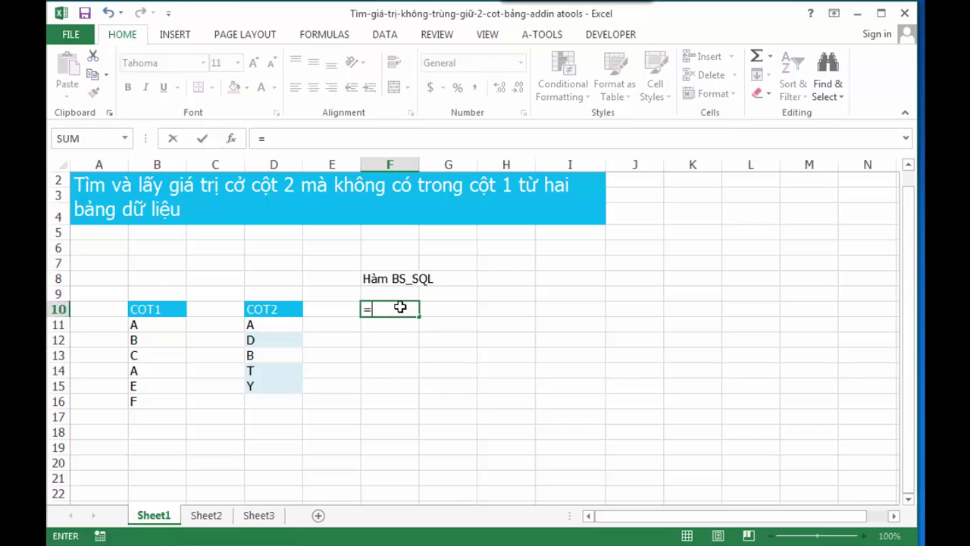
text(BS_S)
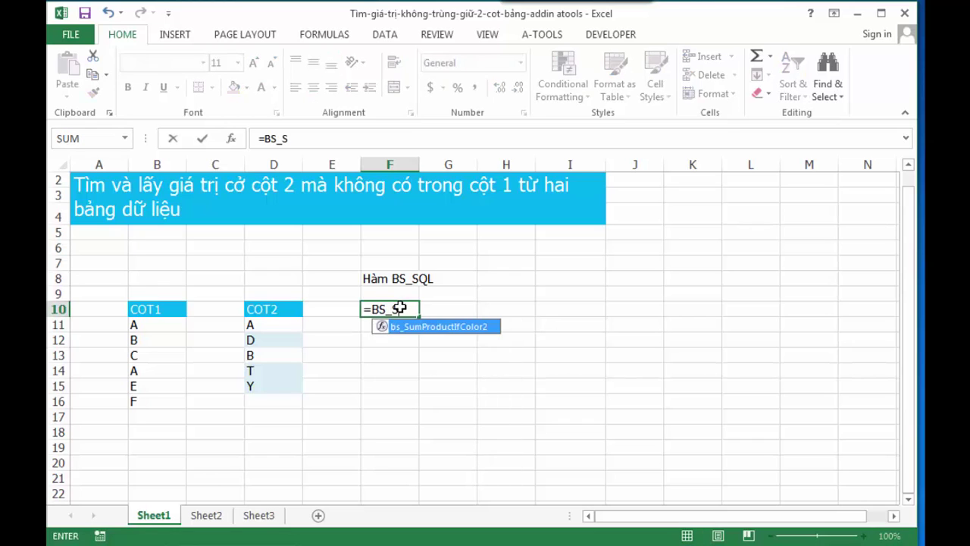
text(QL()
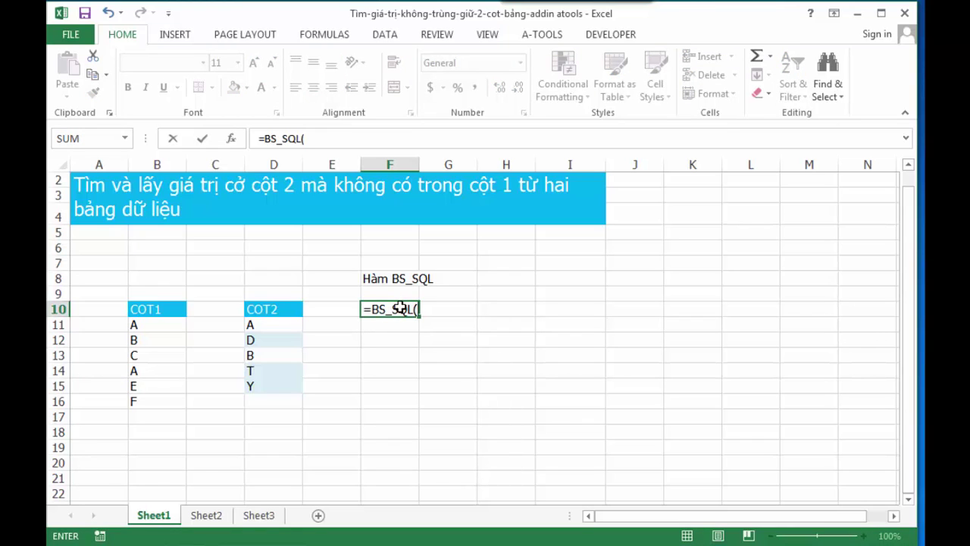
text(")
text(SELECT )
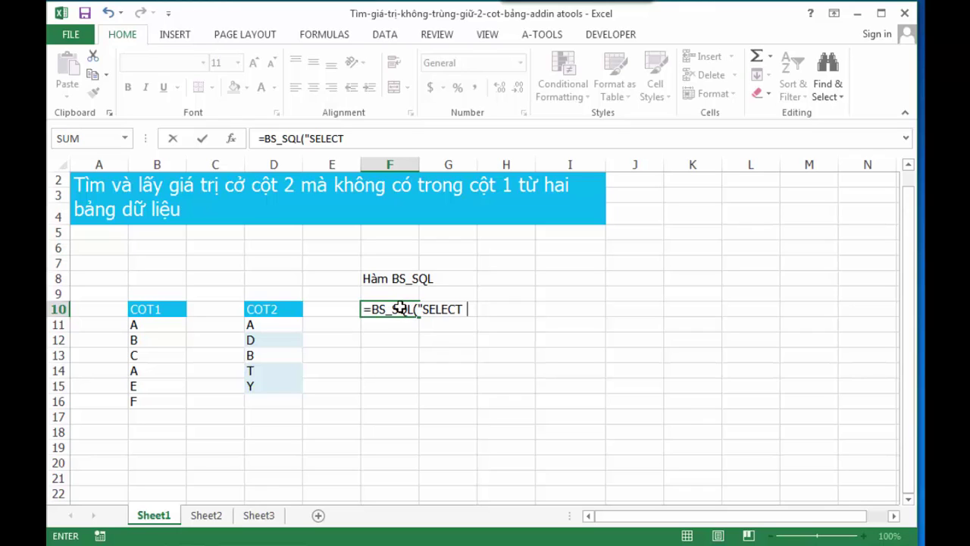
text(COT2 F)
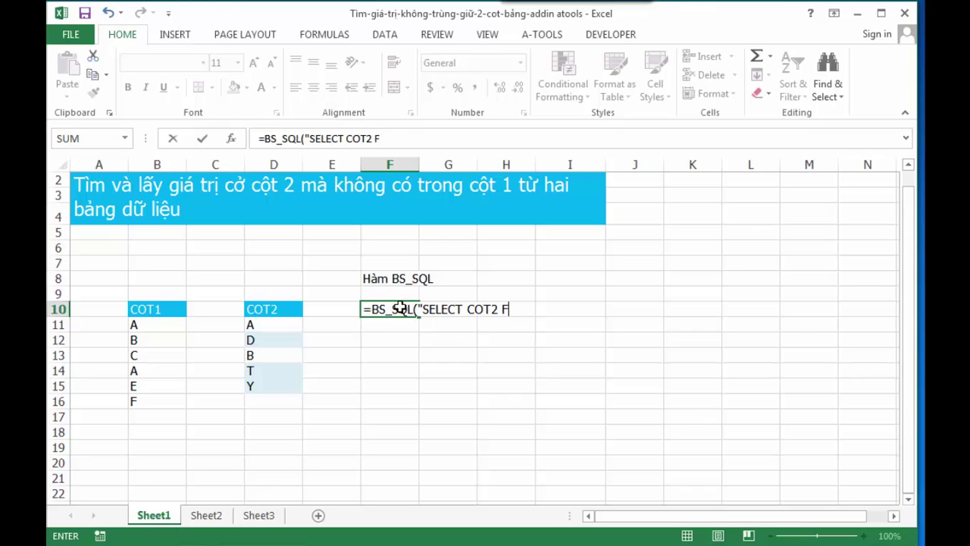
text(ROM DATA)
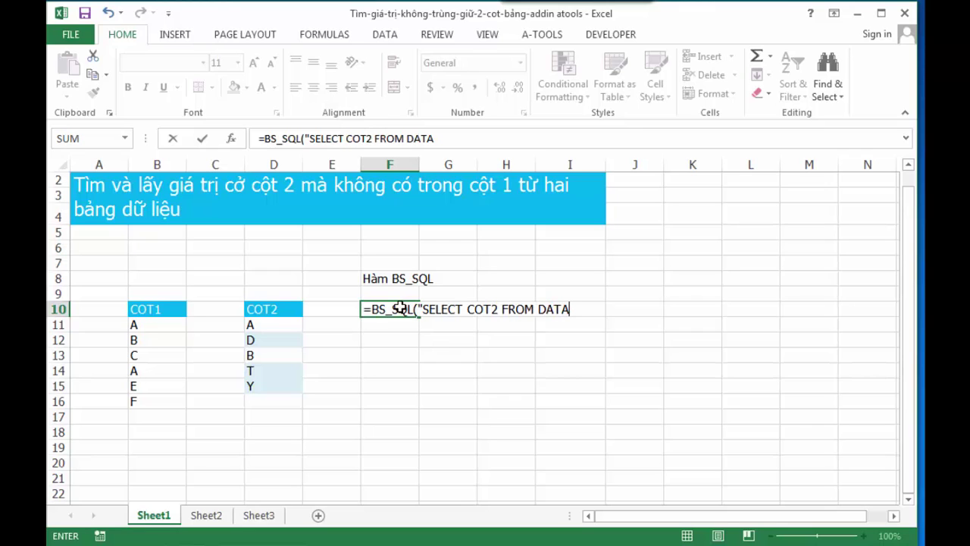
text(2 )
text(WHE)
text(RE)
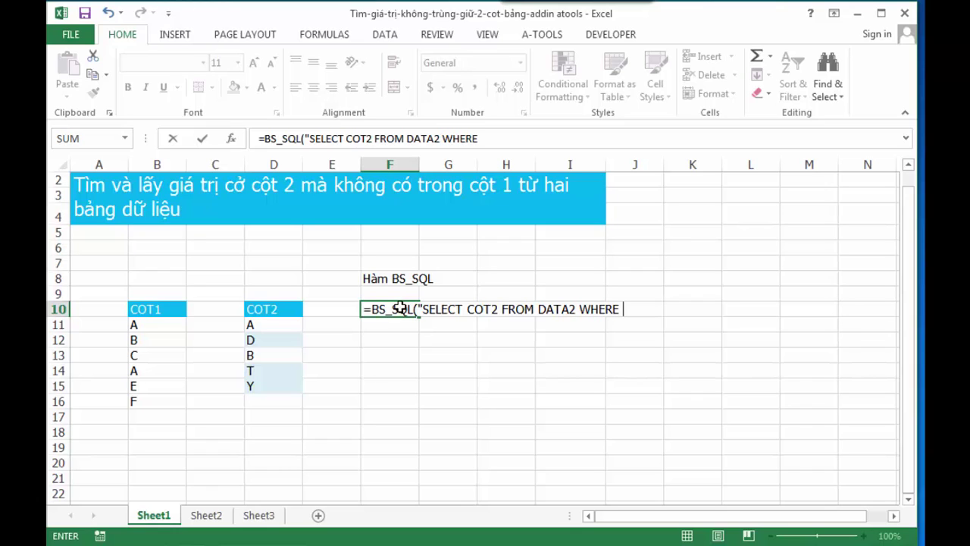
text( COT)
text(2 NOT )
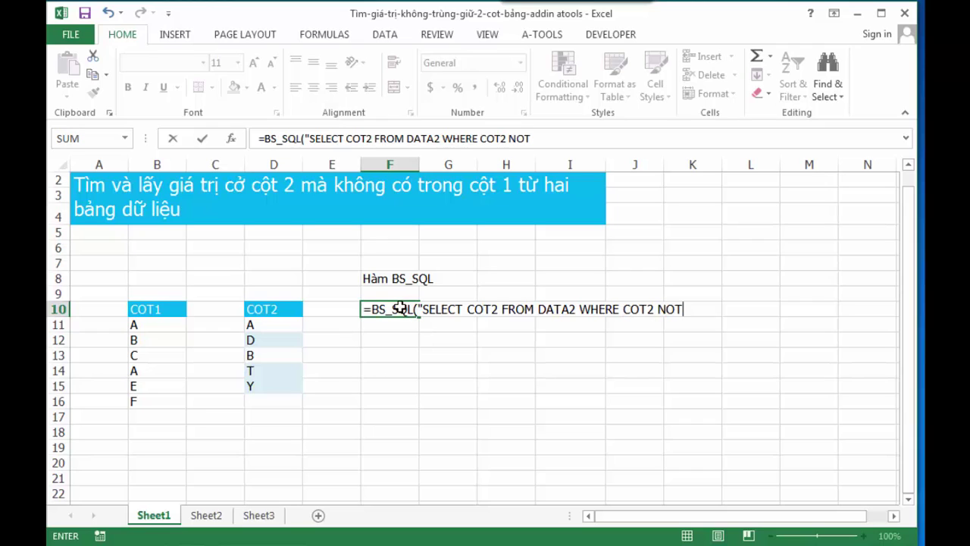
text(IN )
text(()
text(S)
text(ELECT COT)
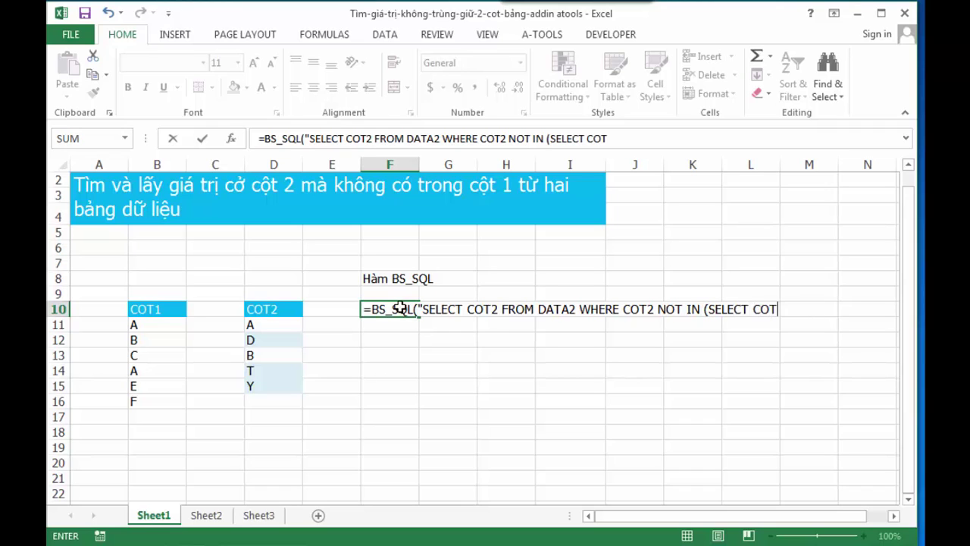
text(1 FROM )
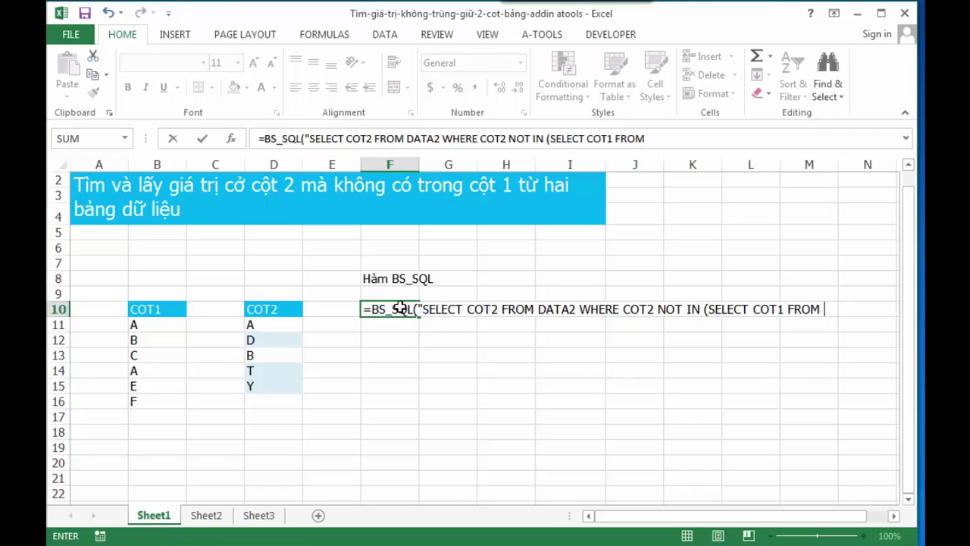
text(DATA1)
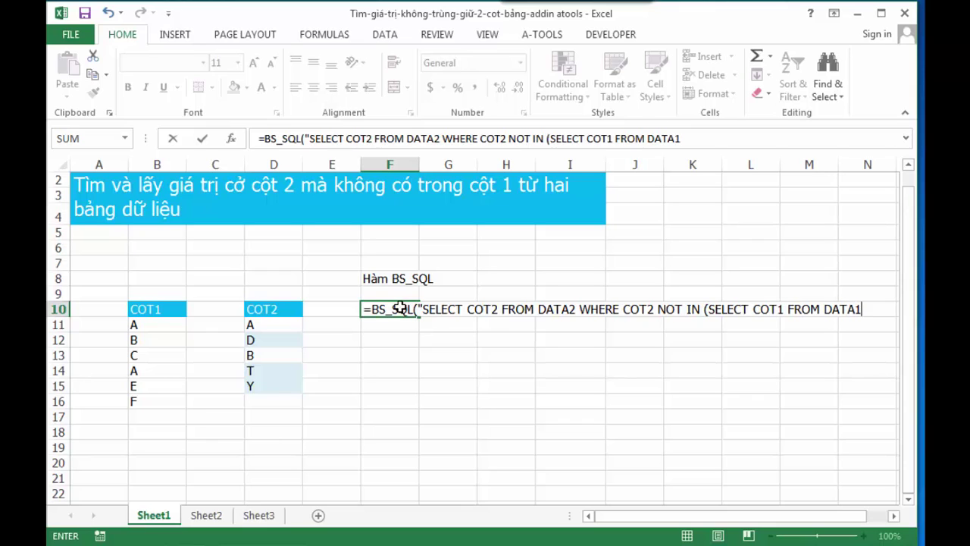
text())
text(")
text())
drag(455, 309, 481, 310)
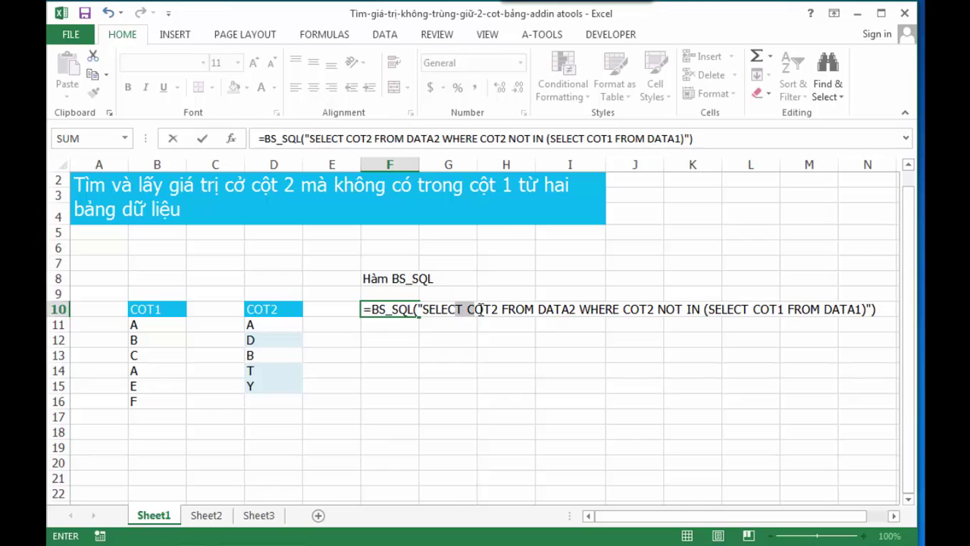
click(534, 309)
drag(578, 309, 839, 305)
click(707, 310)
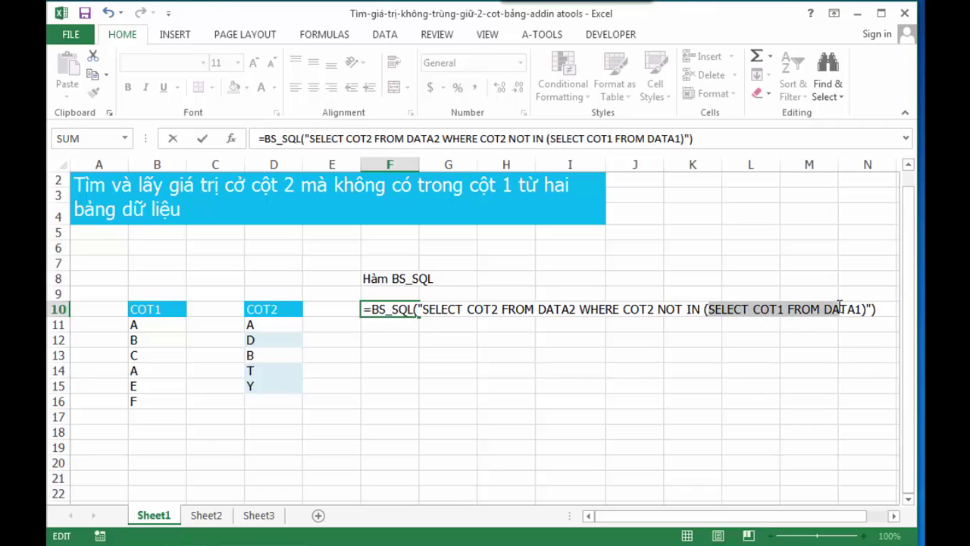
drag(843, 305, 864, 307)
drag(688, 309, 847, 308)
double_click(660, 308)
click(883, 309)
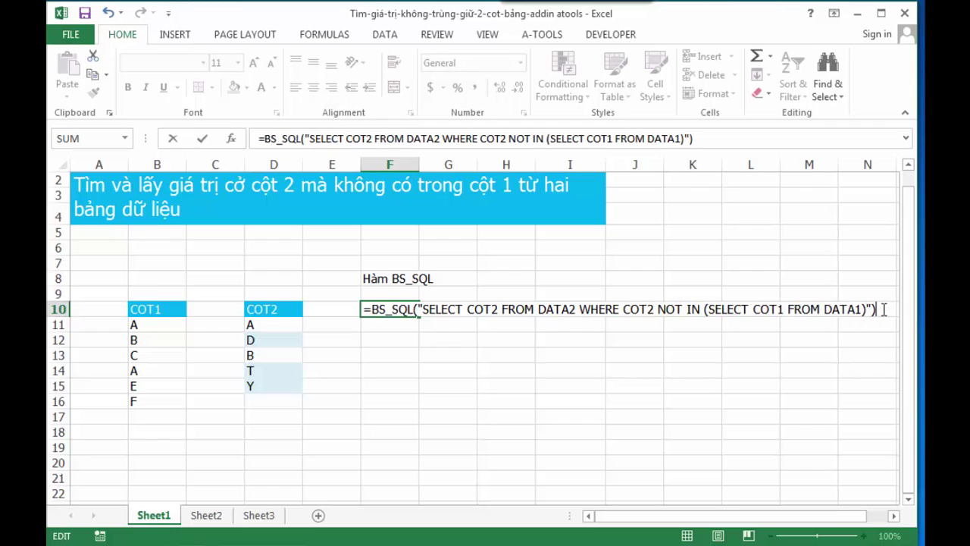
- Commit the BS_SQL formula in F10 as an array formula across F10:F13
key(Return)
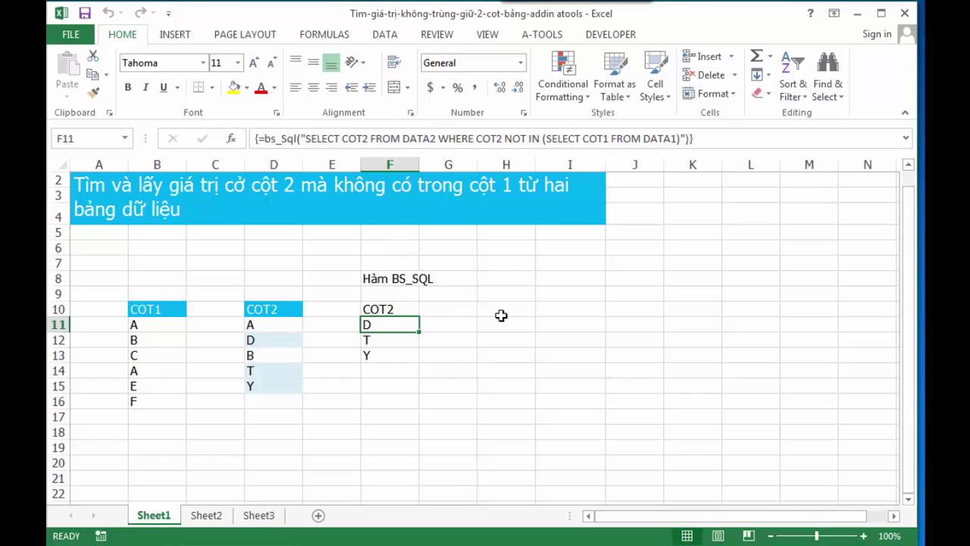
- Write a note in H8 saying SQL in the BS_SQL function solves everything
click(500, 280)
text(NG)
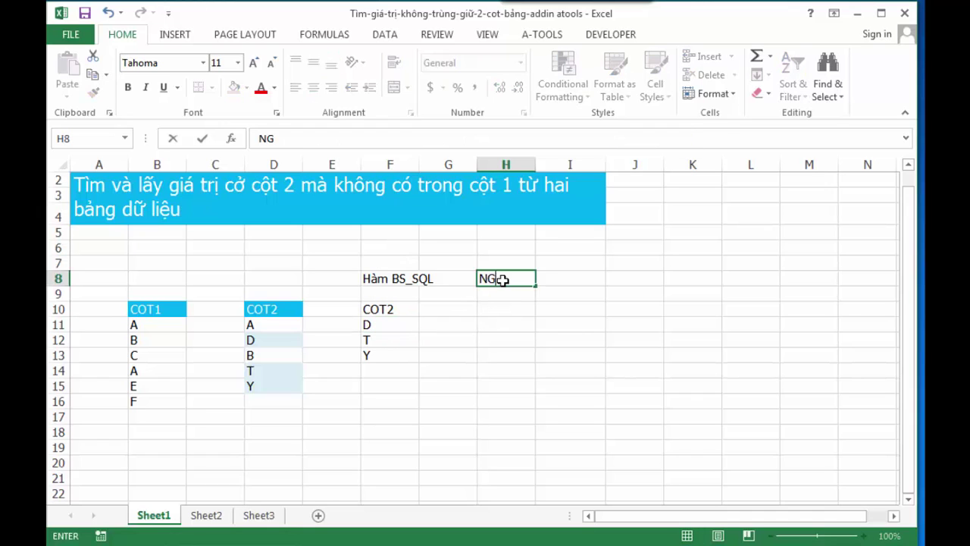
text(ÔN NGUwx SQ)
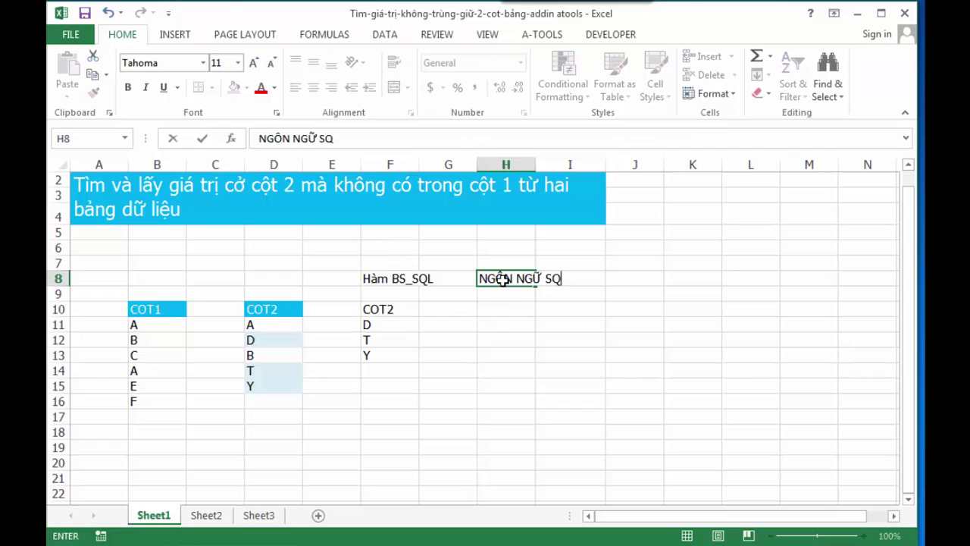
text(L,ĐƯA)
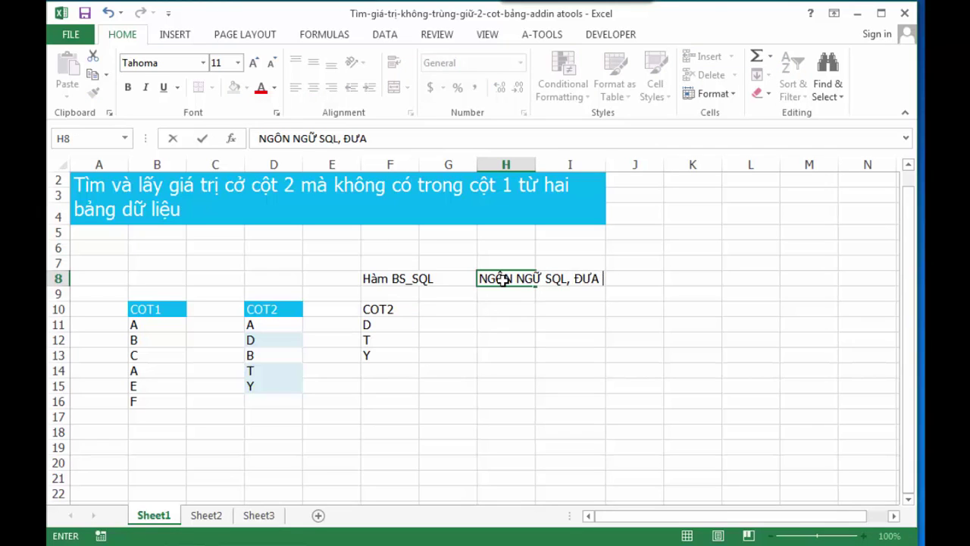
text( VÀO HAM BS)
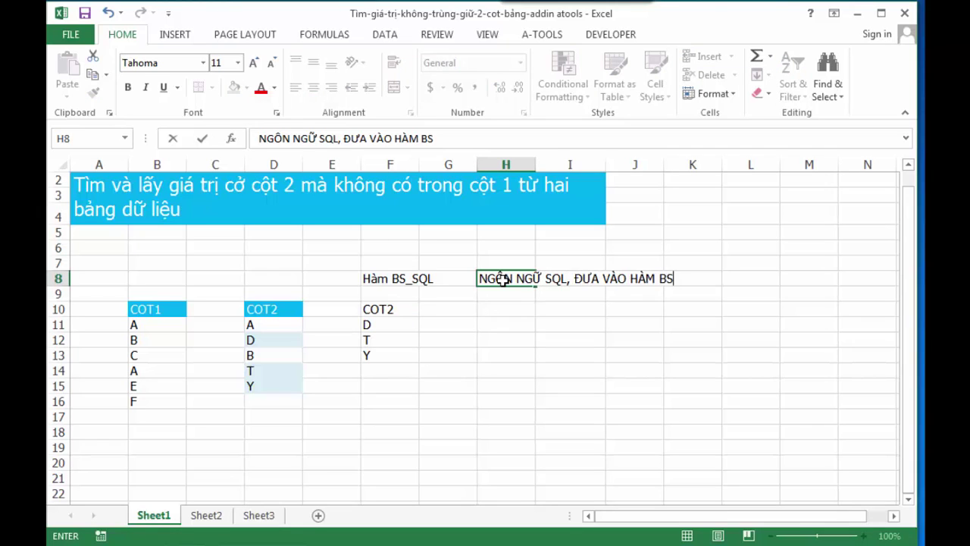
text(SL)
key(BackSpace)
text(QL)
text( MỌI THỨ)
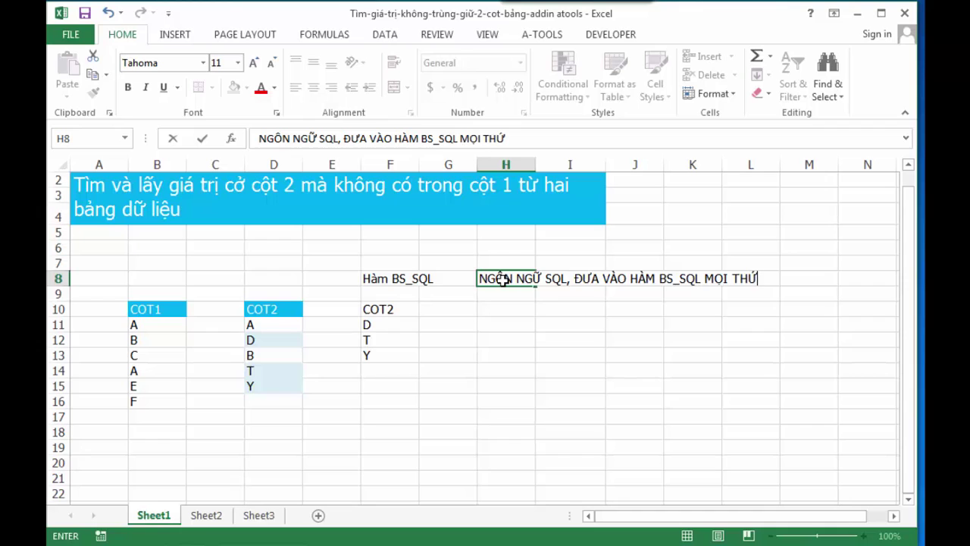
text( ĐUỢC GIA)
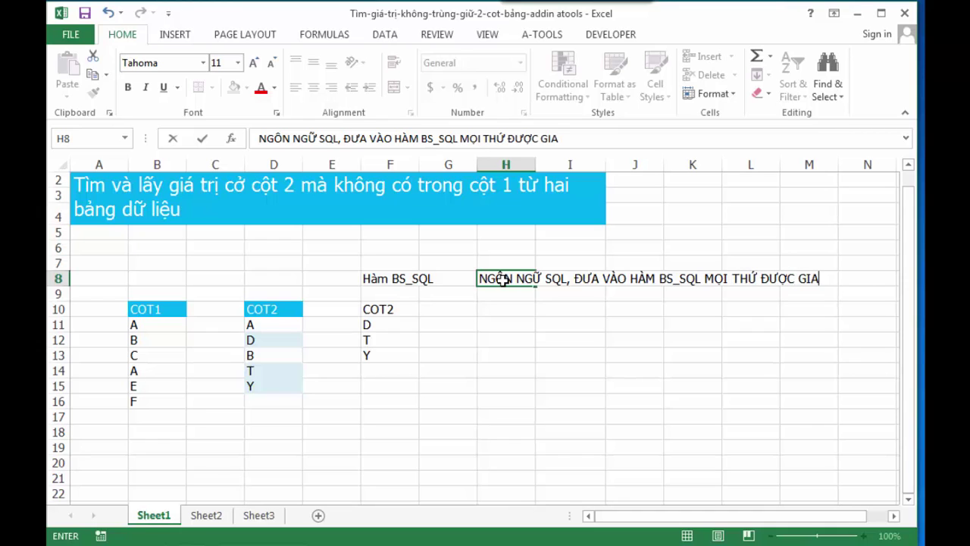
text(I QUYẾT)
key(Return)
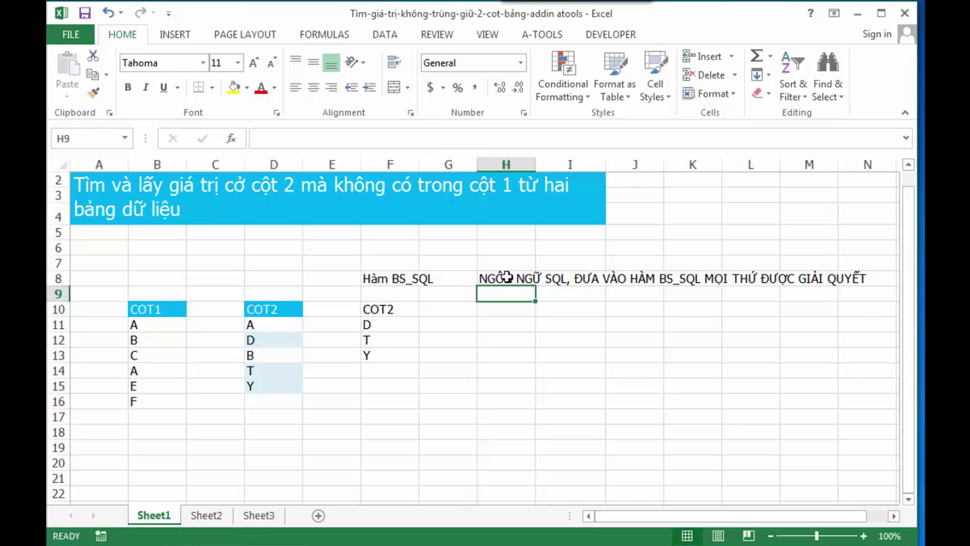
- Cancel a stray entry typed in H10, leaving it empty
click(494, 315)
text(yOU)
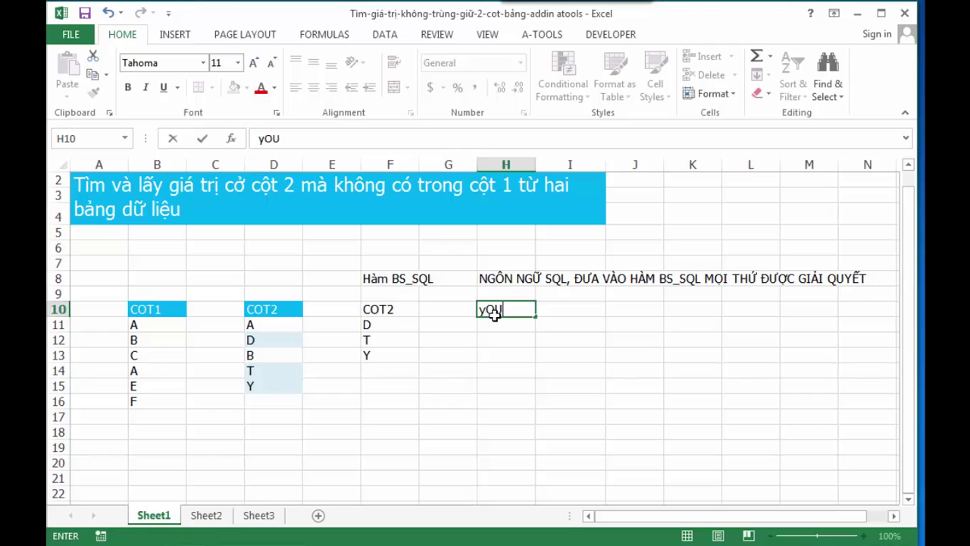
text(T)
key(Escape)
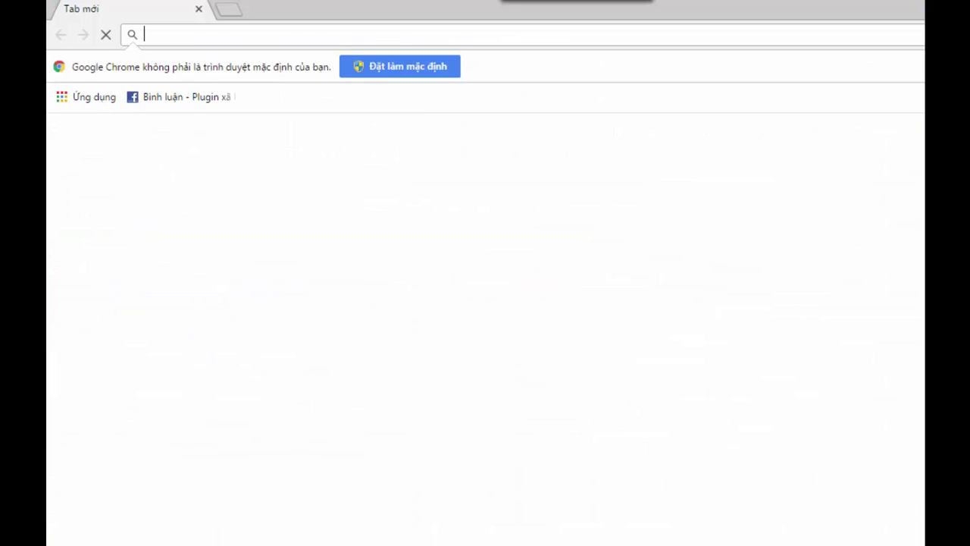
- Open YouTube and search for 'Học SQL trong Excel' plus the author's name
text(YOUtube.com)
key(Return)
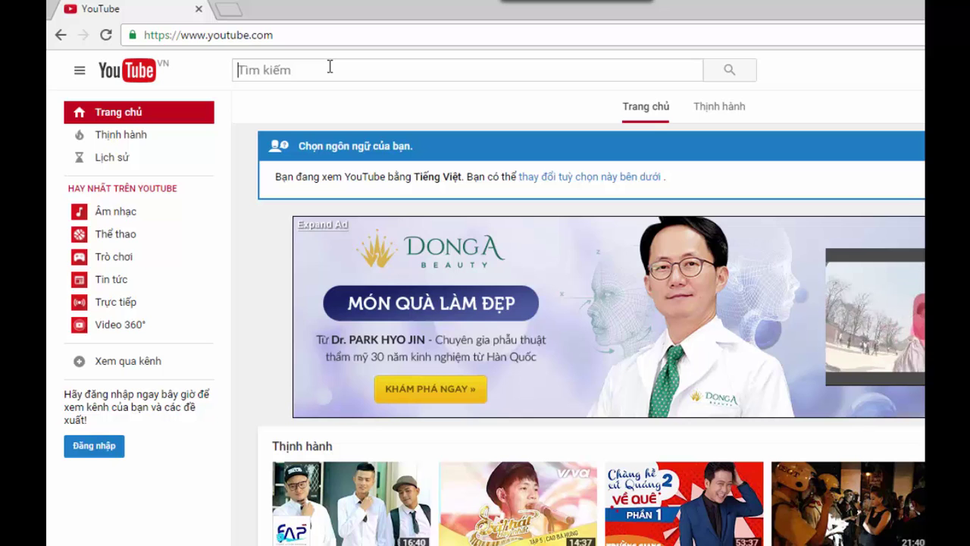
text(Học )
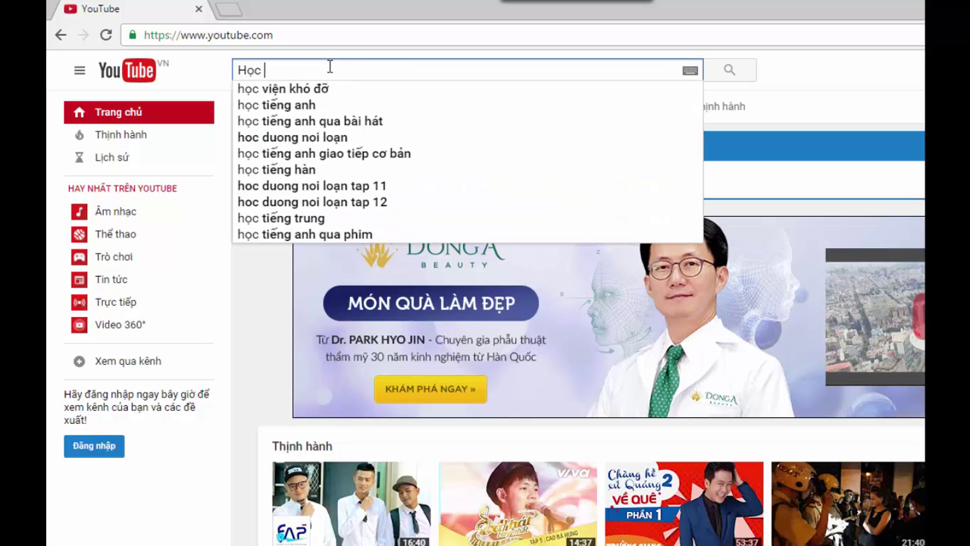
text(SQL trong E)
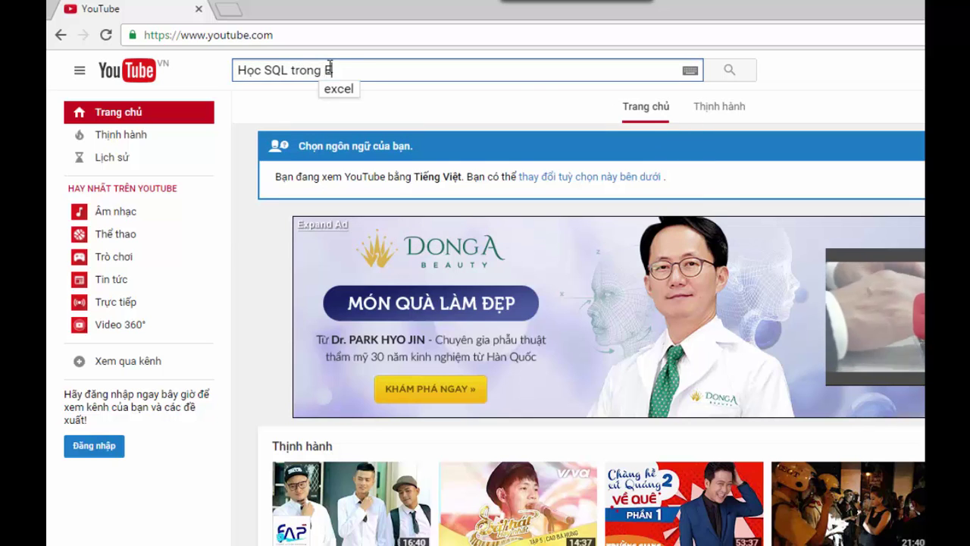
text(xcel Ngu)
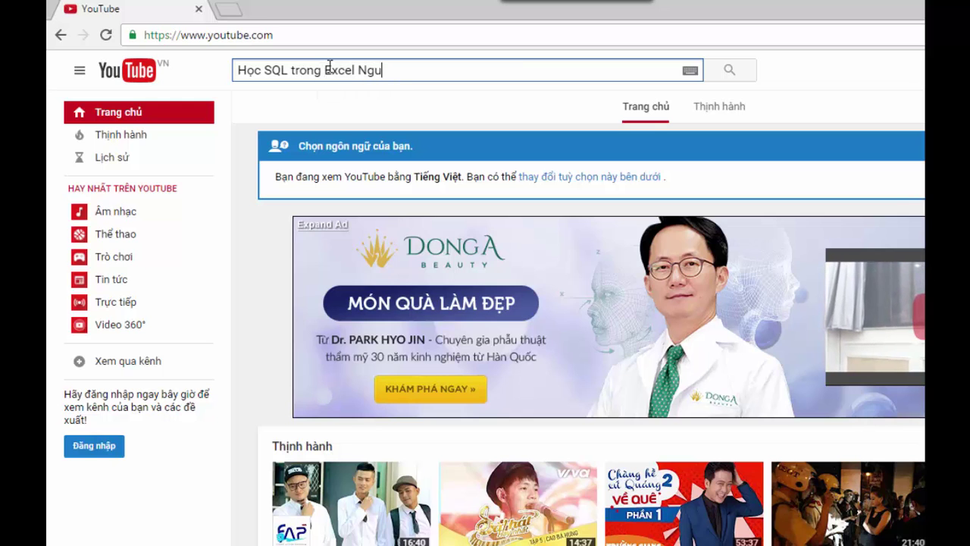
text(yễn Duy Tua)
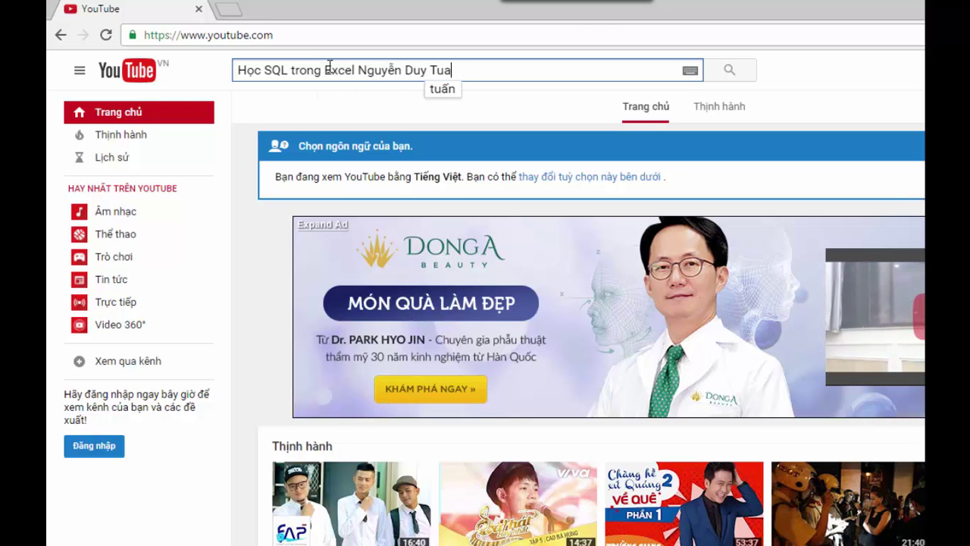
text(n)
key(Return)
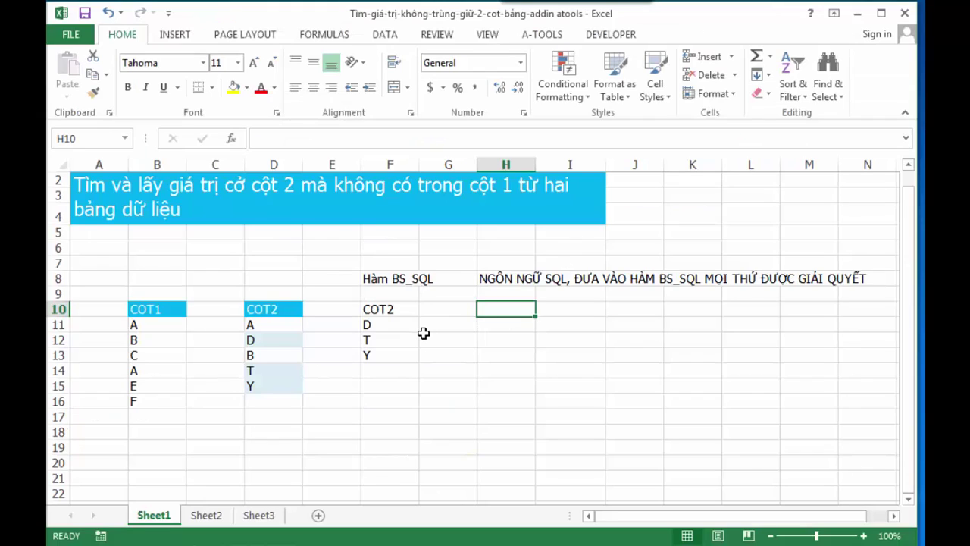
click(423, 334)
click(363, 395)
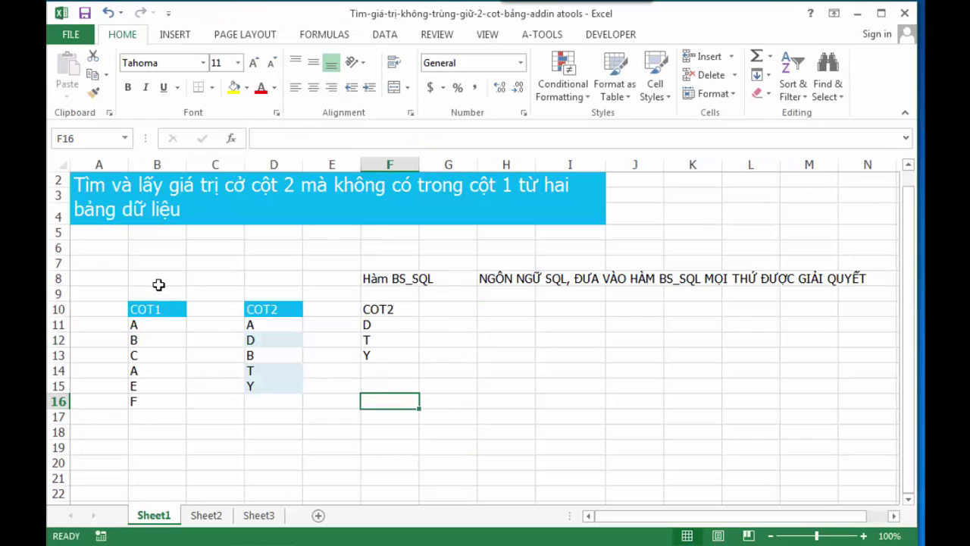
drag(151, 307, 136, 401)
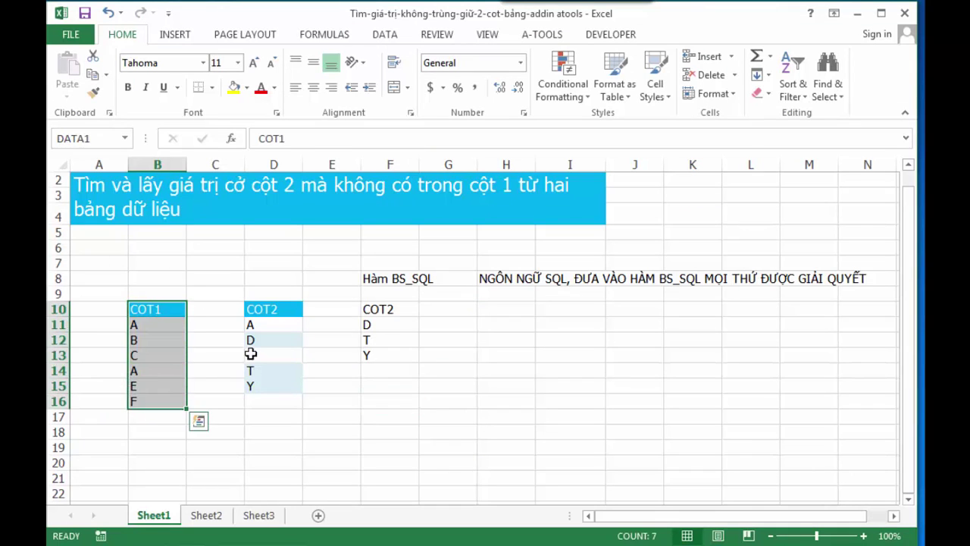
drag(274, 309, 258, 384)
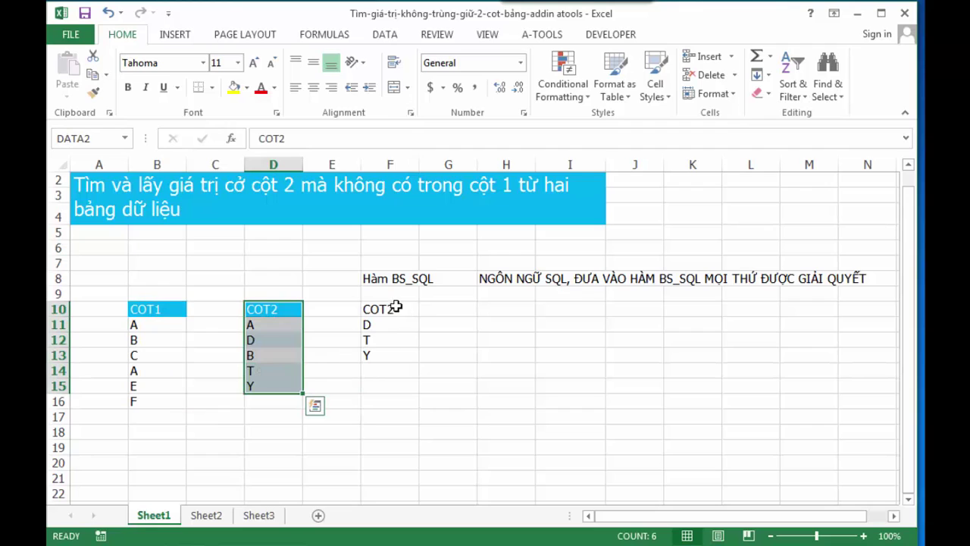
drag(396, 307, 386, 347)
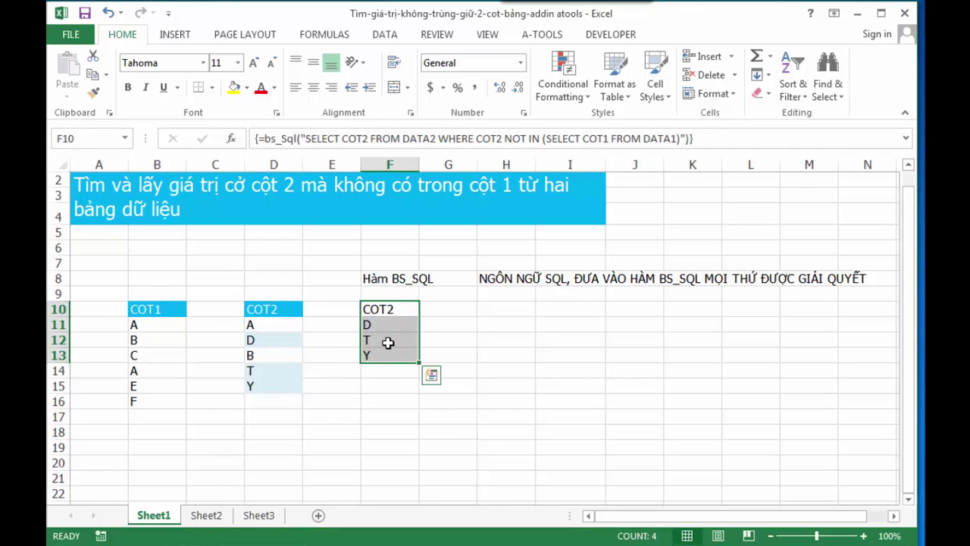